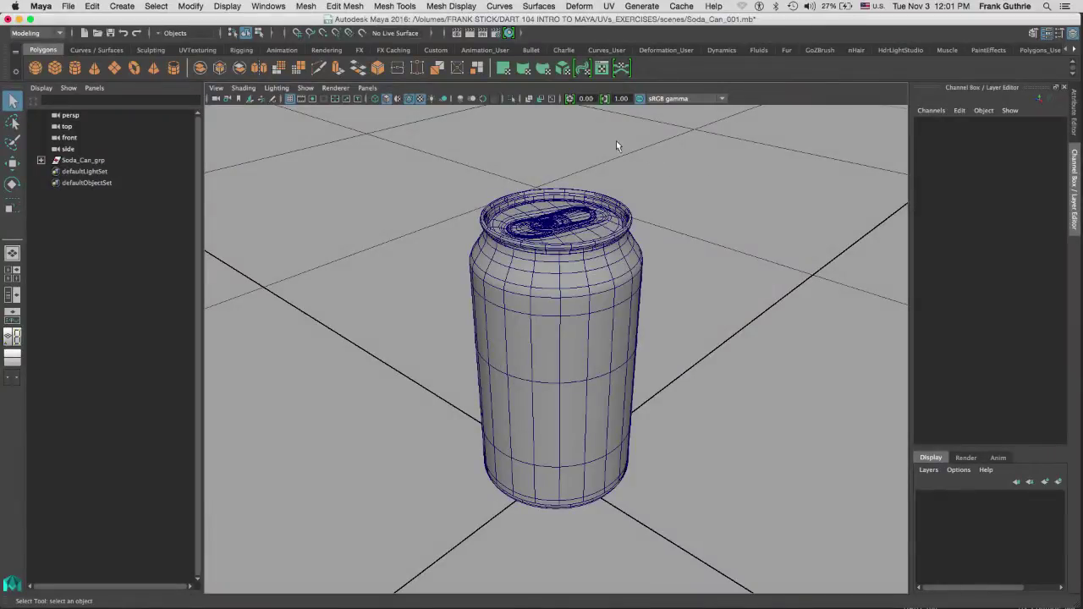
Step: Apply a cylindrical UV mapping with its options reset to defaults
left_click(609, 6)
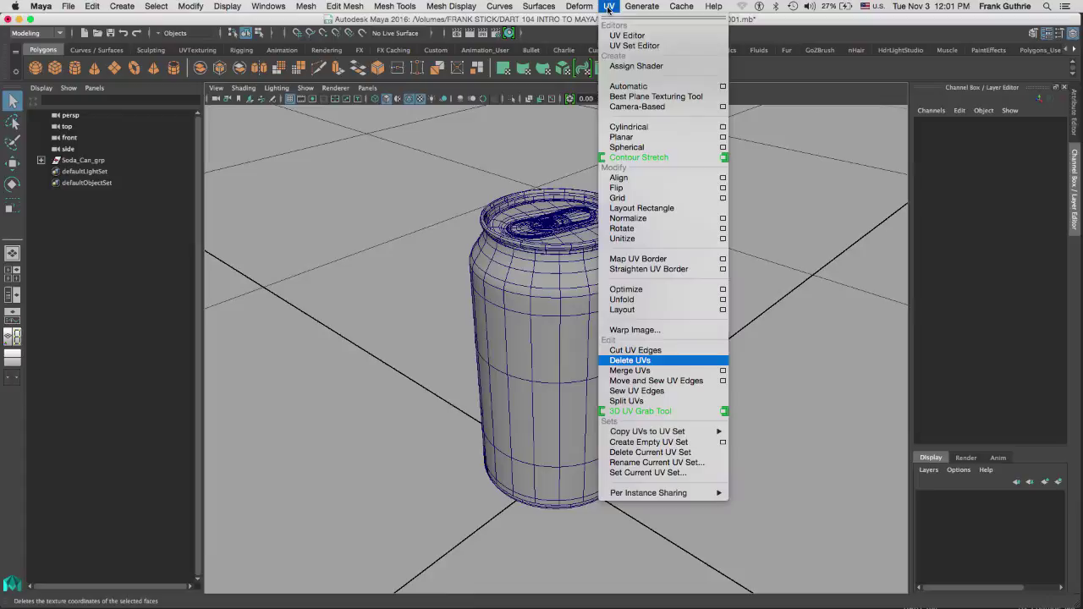
left_click(723, 127)
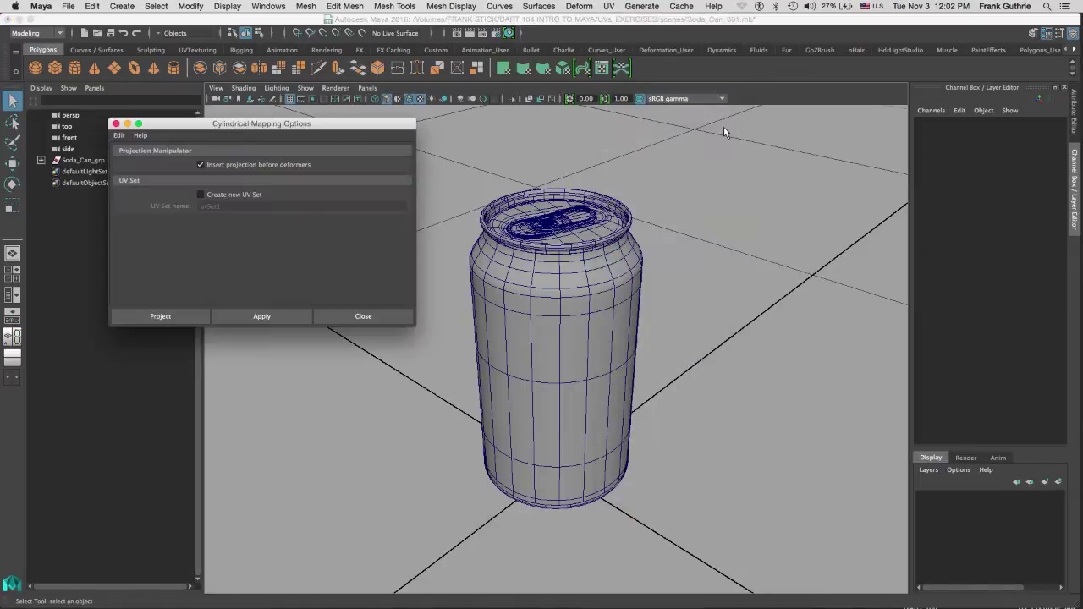
left_click(118, 136)
left_click(126, 154)
left_click(225, 317)
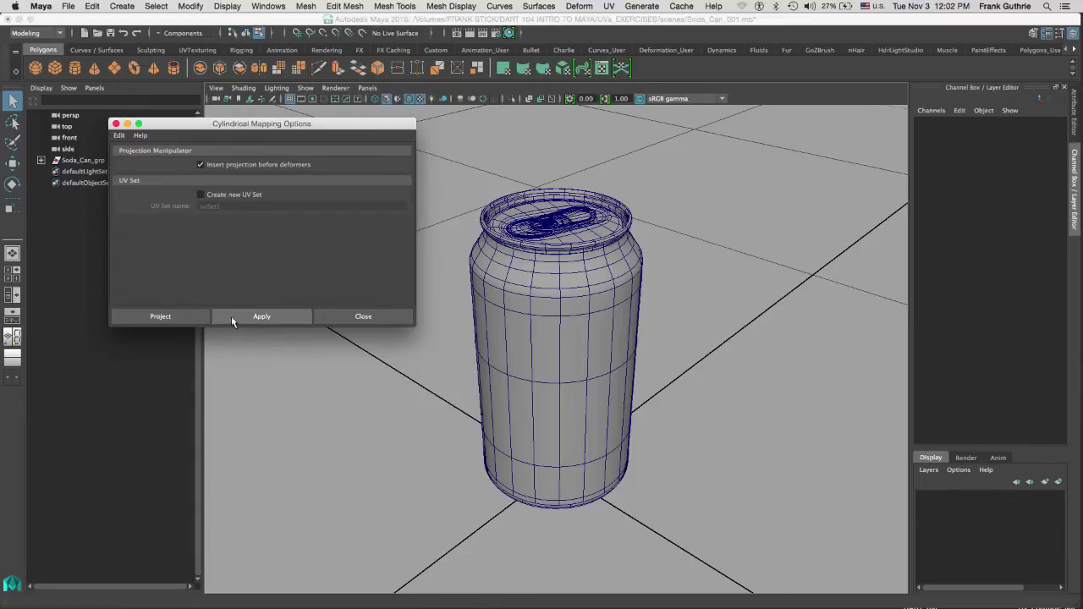
left_click(347, 315)
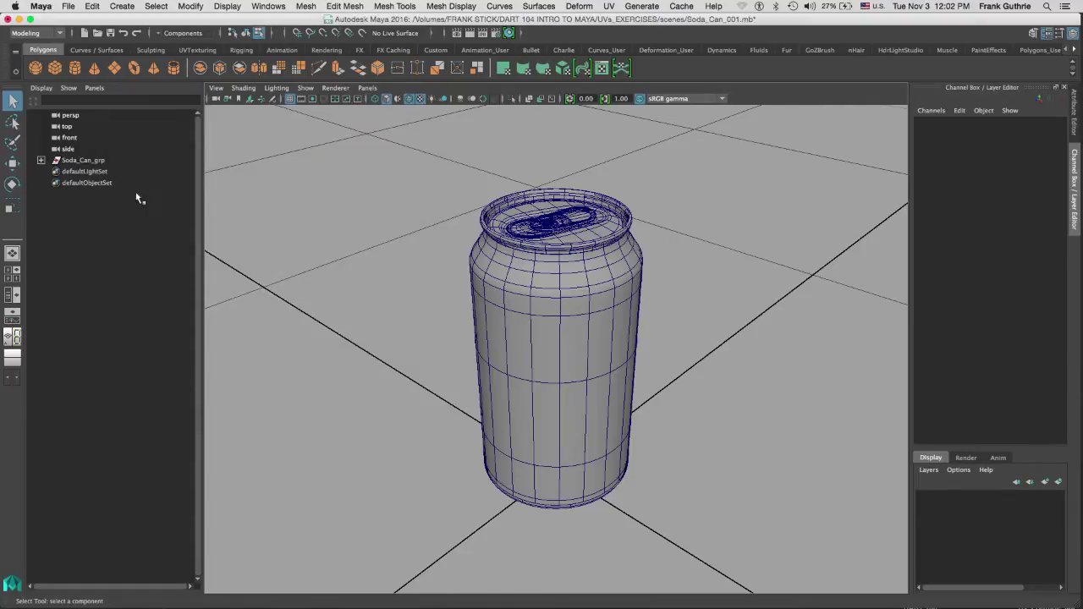
Step: Expand Soda_Can_grp and check body_geo, bottom_geo and top_grp, ending on body_geo
left_click_drag(706, 223, 684, 251, "alt")
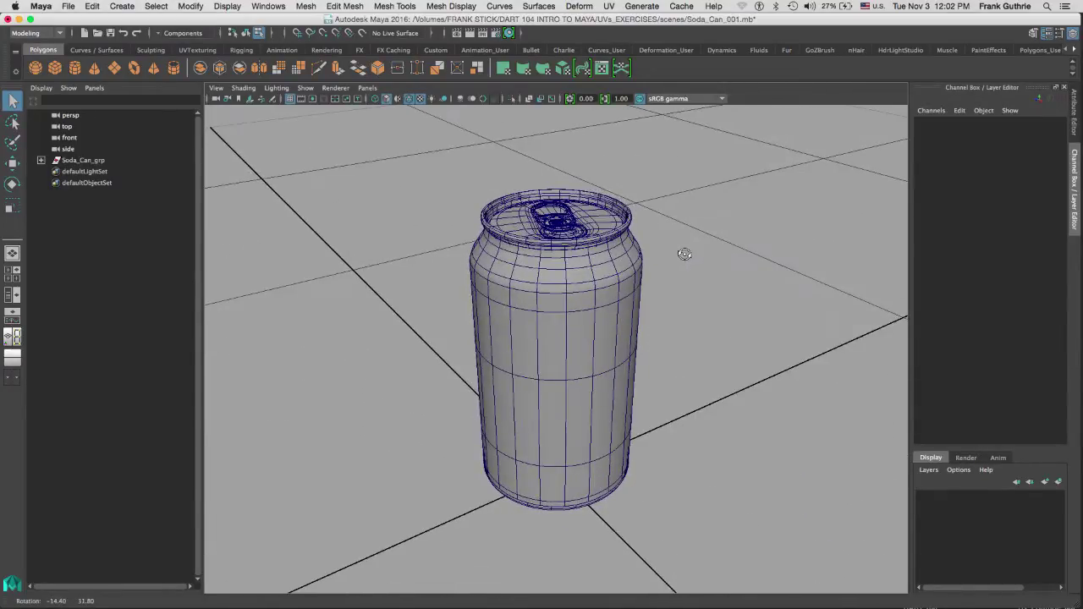
left_click(40, 161)
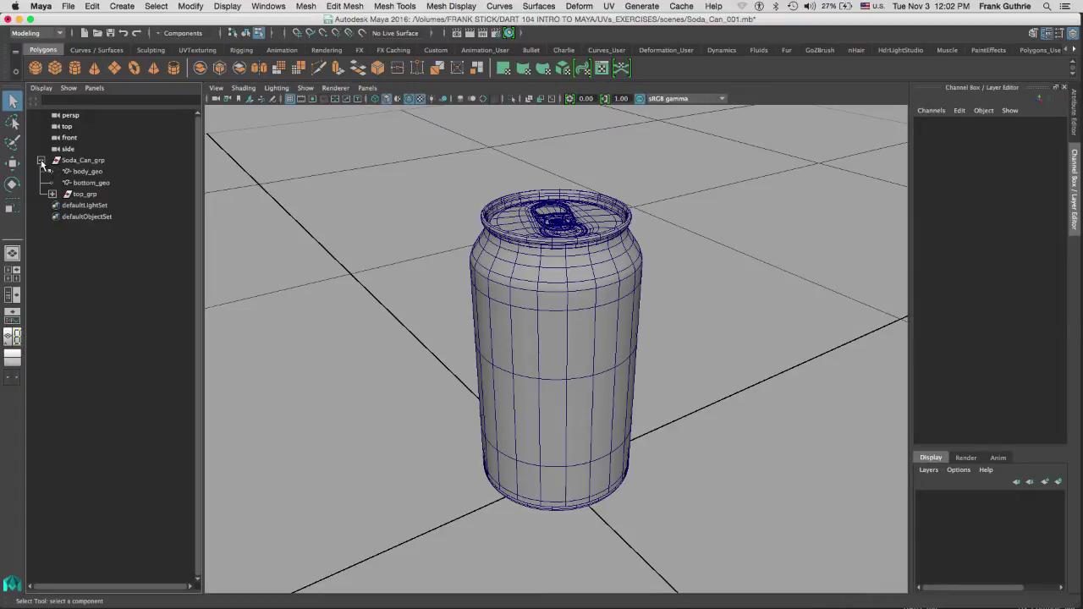
left_click(85, 172)
left_click(91, 183)
left_click_drag(685, 280, 592, 304, "alt")
left_click(84, 193)
left_click(559, 239)
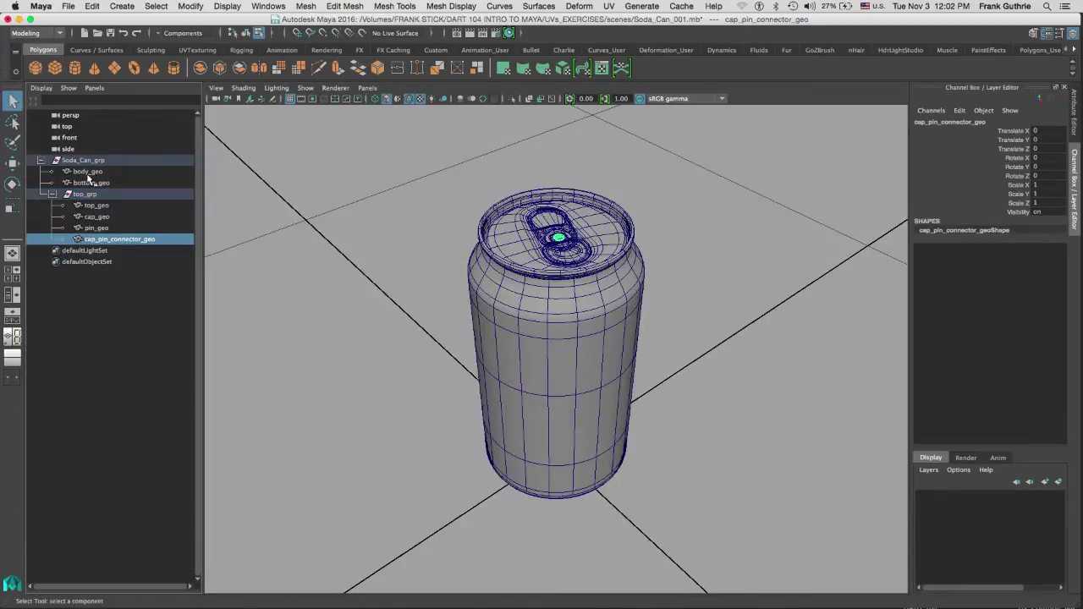
left_click(88, 173)
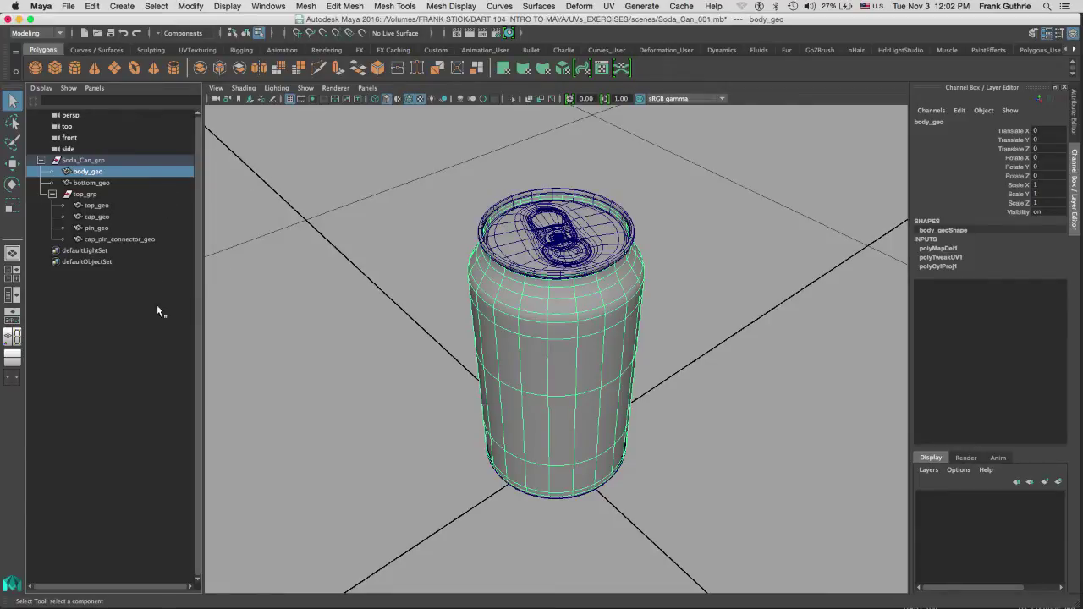
Step: Switch to the Persp/UV Editor layout and select the whole can in the viewport
left_click(12, 337)
left_click_drag(356, 239, 161, 489)
left_click_drag(383, 226, 269, 311, "alt")
right_click_drag(269, 310, 334, 296)
left_click_drag(374, 181, 179, 385)
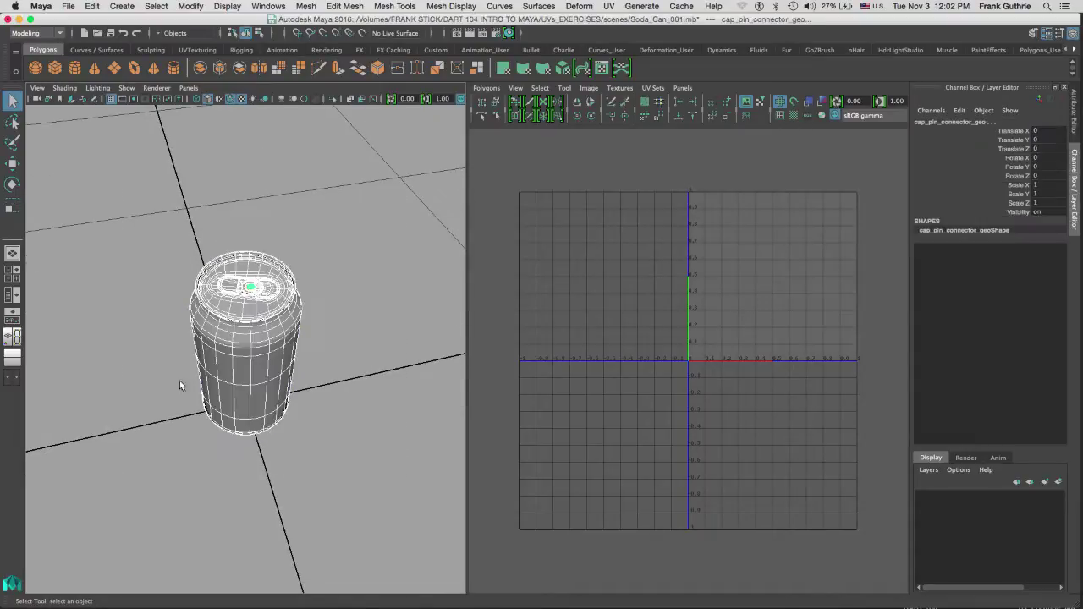
Step: Give the selected can body a cylindrical projection (polyCylProj2, 180° sweep) and dolly in
left_click(323, 255)
left_click_drag(322, 255, 300, 341, "alt")
left_click(284, 332)
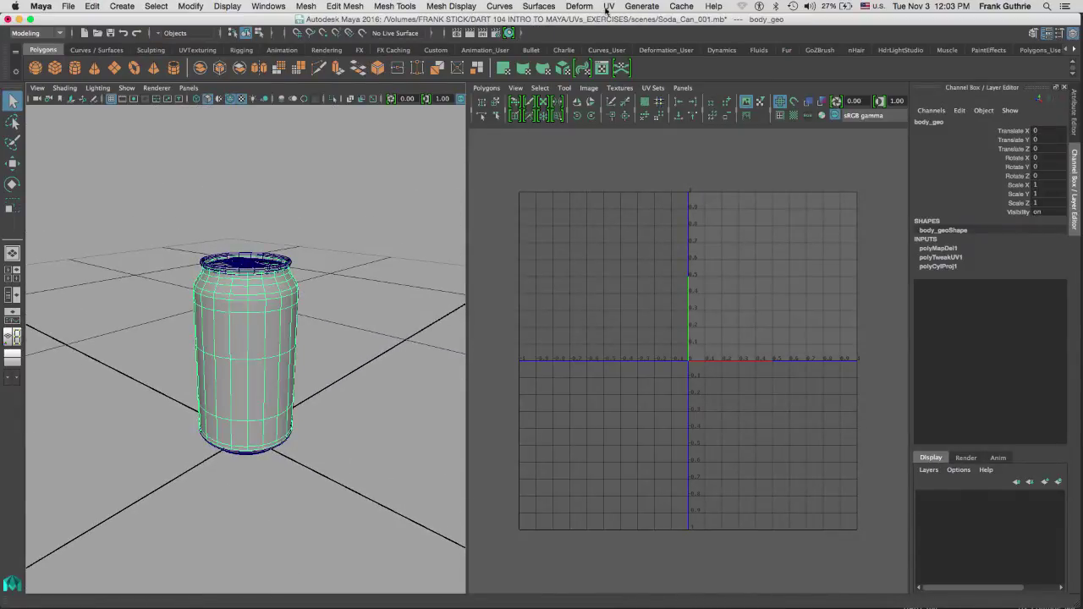
left_click(608, 6)
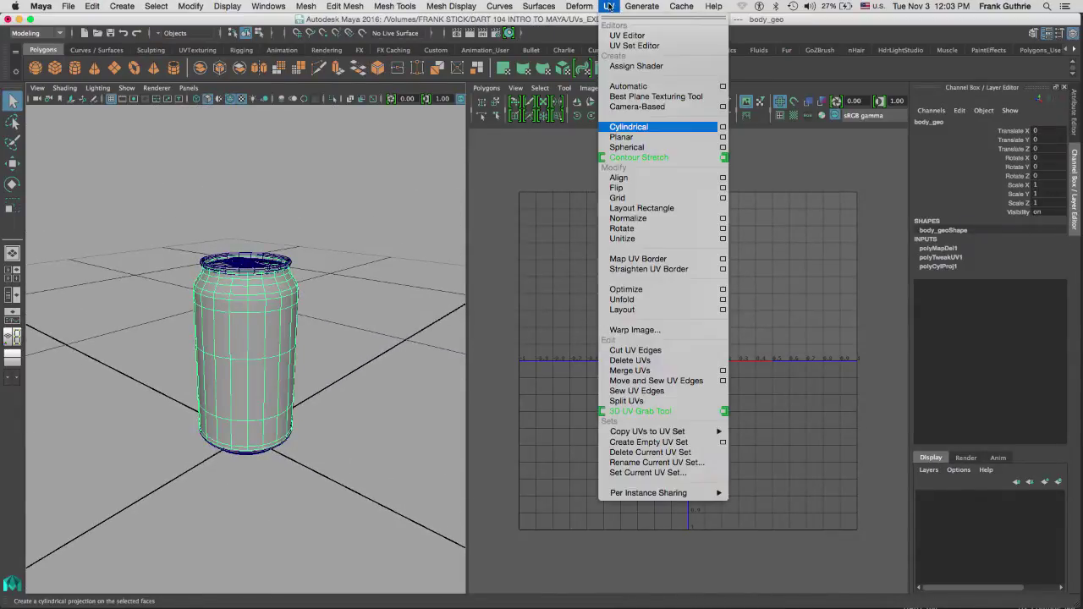
left_click(656, 127)
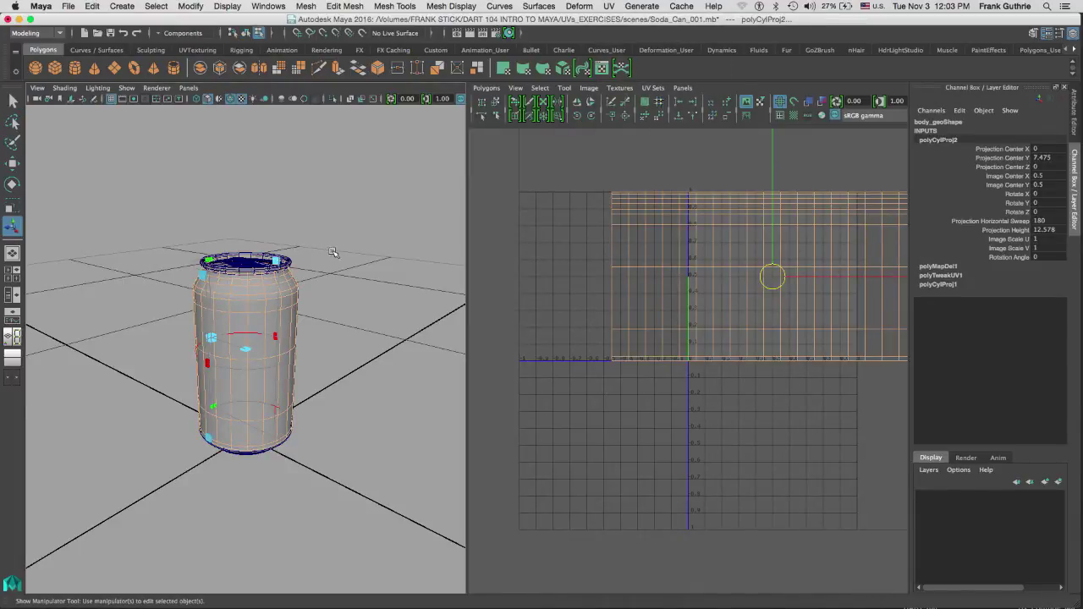
right_click_drag(325, 247, 455, 233, "alt")
left_click_drag(375, 232, 362, 185, "alt")
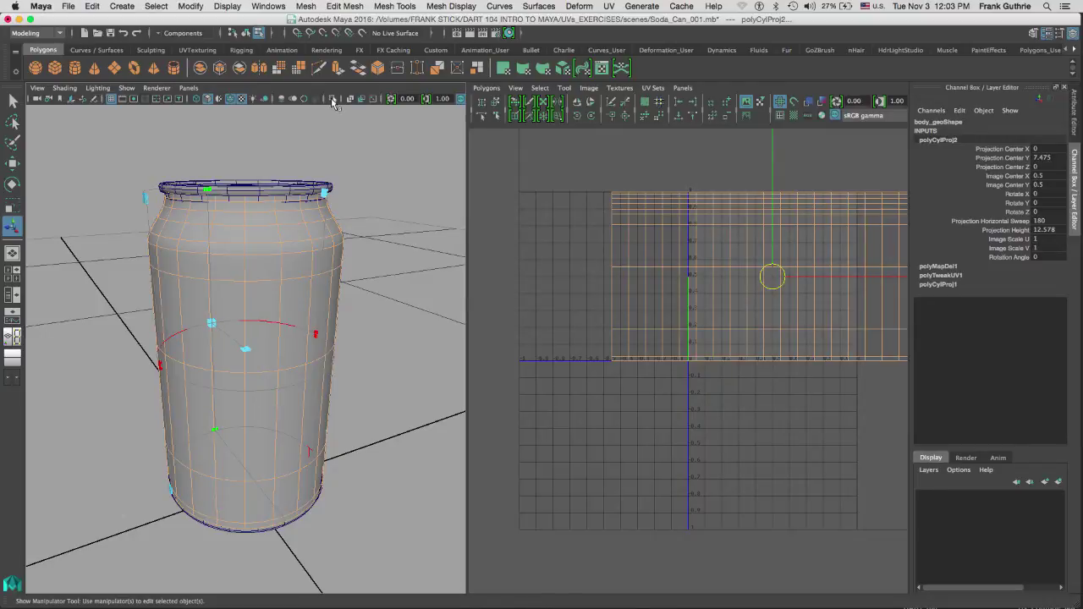
Step: Inspect the new projection around the can, then try widening the sweep and undo it
left_click_drag(338, 128, 345, 221, "alt")
key("space")
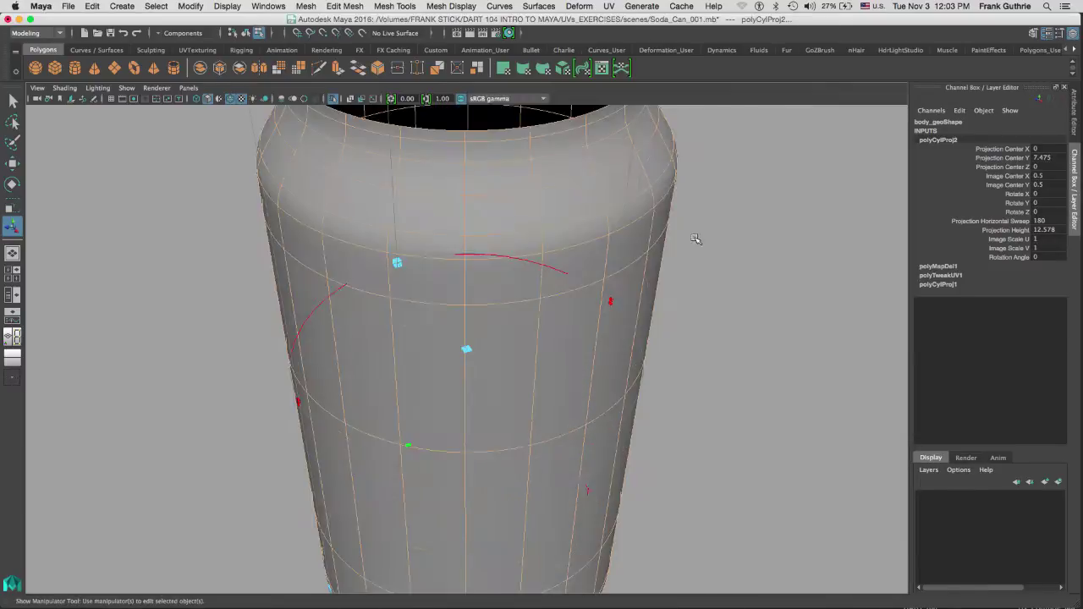
right_click_drag(696, 234, 528, 265, "alt")
left_click_drag(528, 265, 606, 221, "alt")
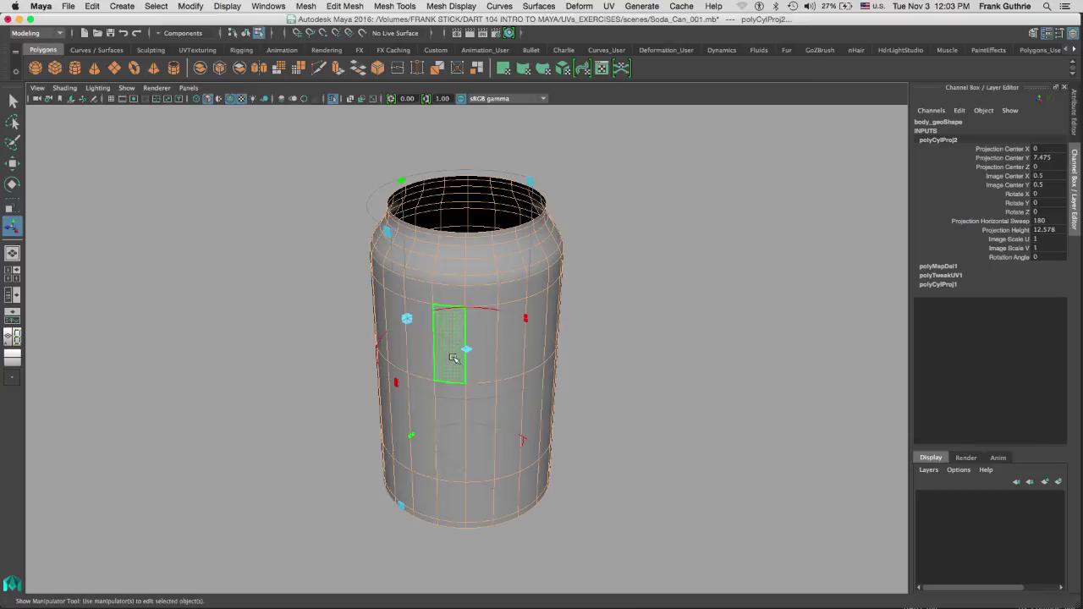
left_click_drag(512, 352, 563, 362, "alt")
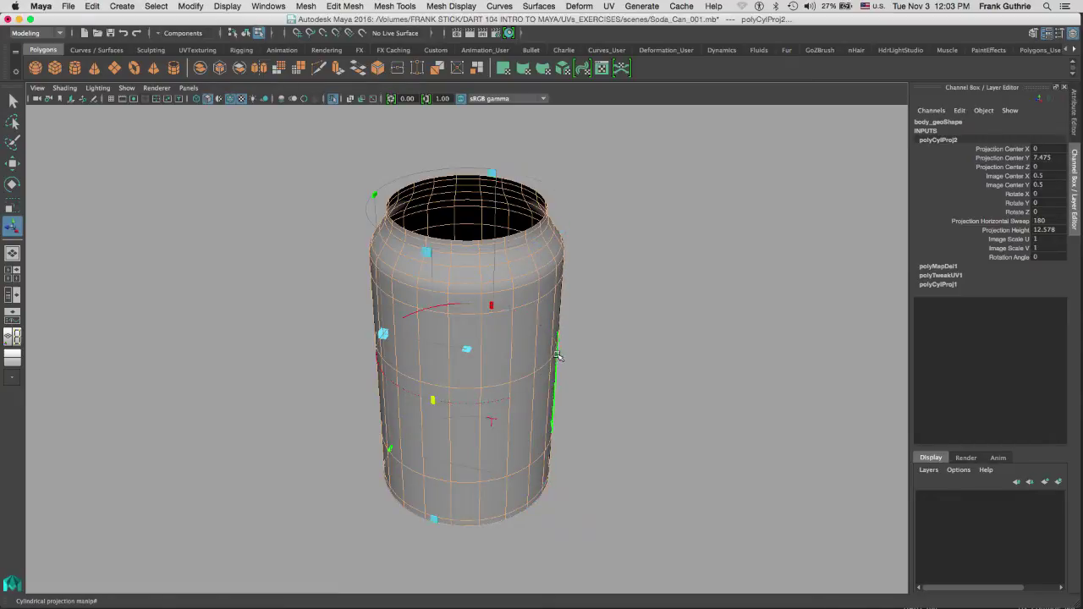
key("space")
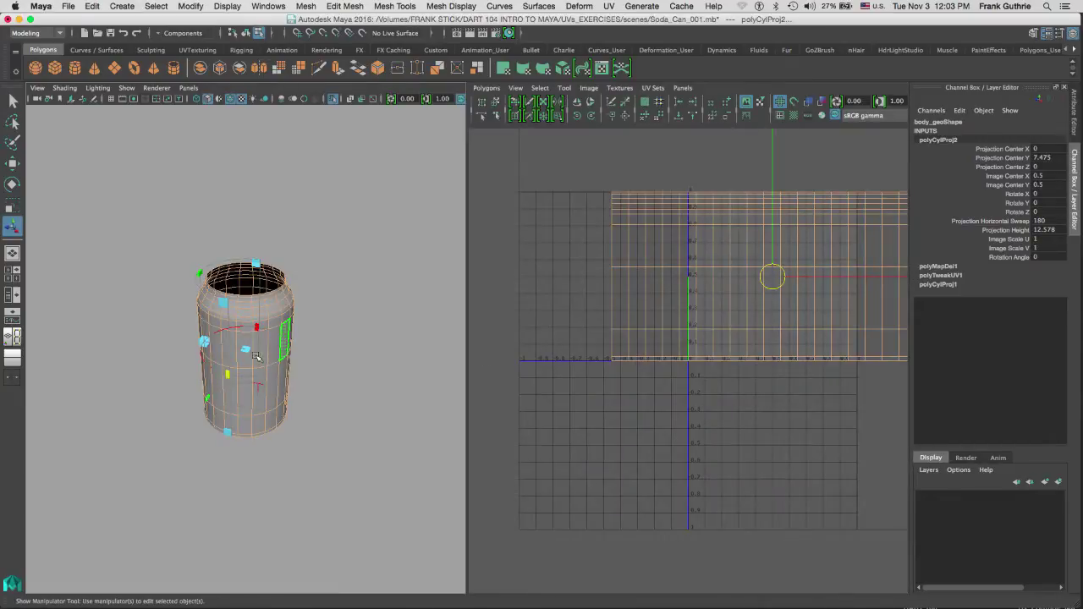
scroll(258, 351, "up", 5)
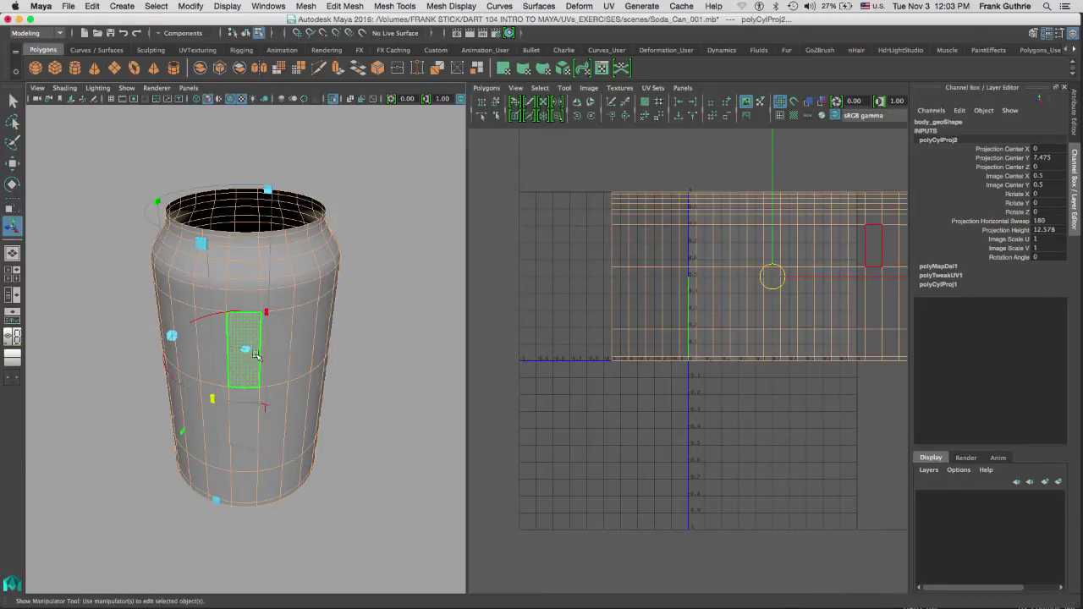
left_click_drag(213, 395, 313, 357)
key("ctrl+z")
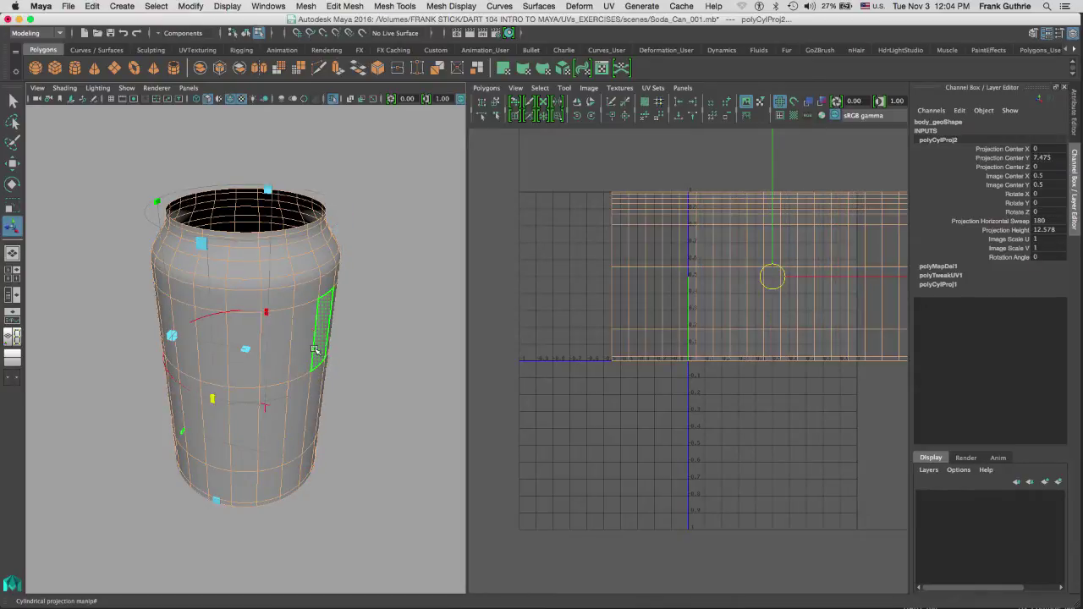
Step: Look straight down into the can and drag the horizontal sweep to a full 360°
left_click_drag(378, 296, 403, 311, "alt")
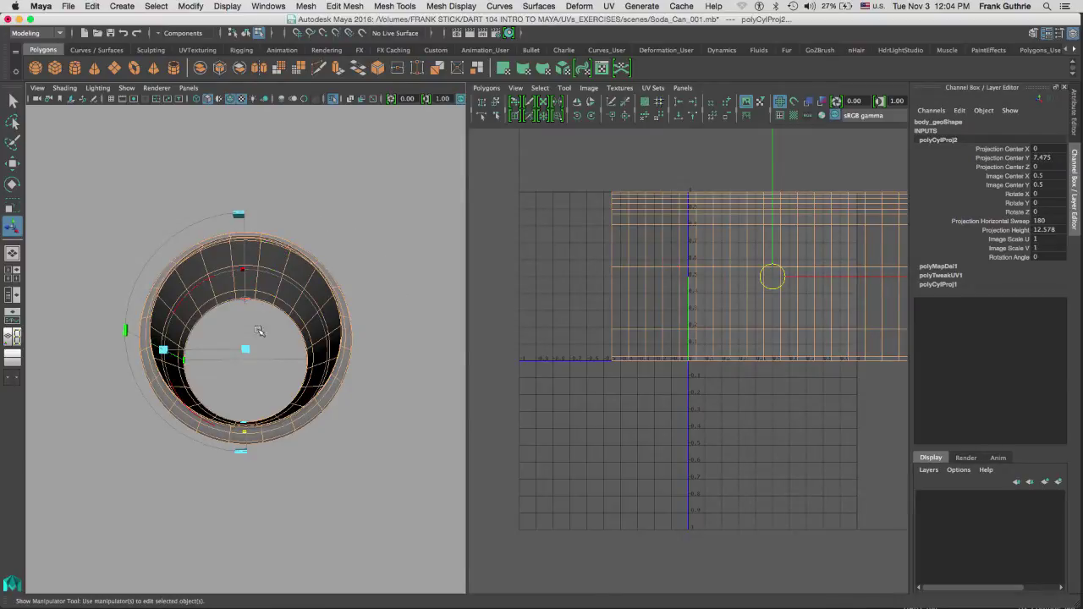
left_click_drag(309, 423, 380, 314, "alt")
right_click_drag(380, 314, 406, 306, "alt")
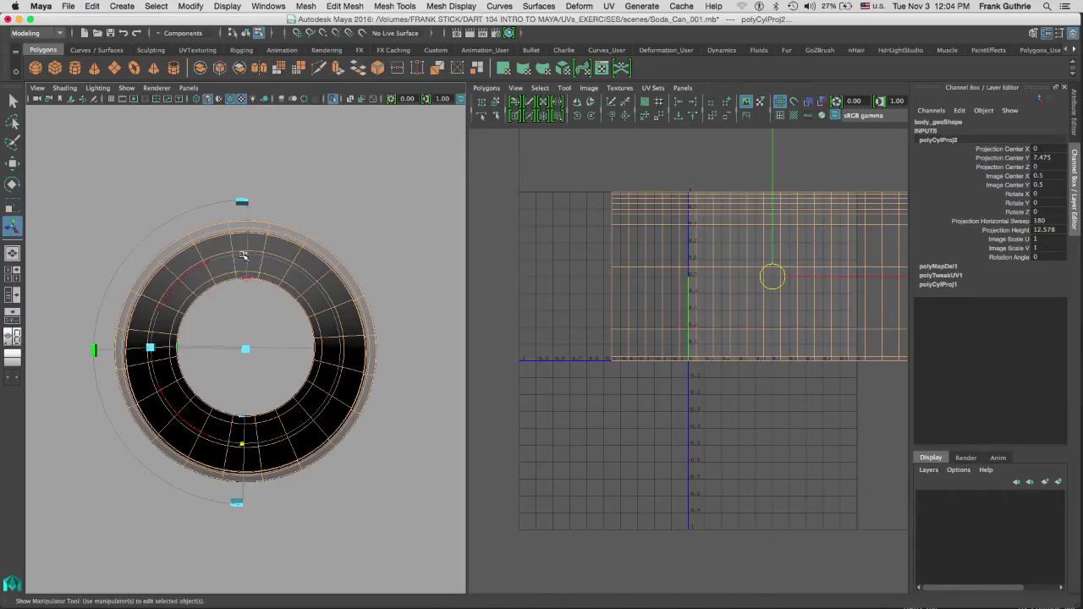
middle_click_drag(246, 254, 343, 353)
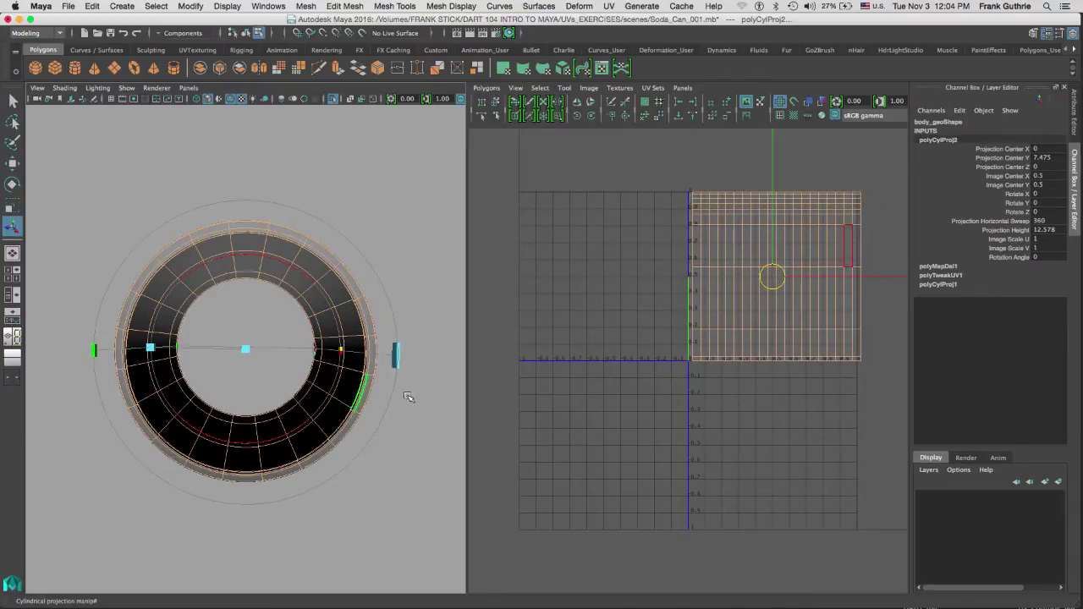
left_click_drag(409, 394, 273, 372, "alt")
mouse_move(272, 372)
middle_mouse_down()
mouse_move(178, 369)
mouse_move(284, 374)
middle_mouse_up()
mouse_move(349, 333)
left_mouse_down("alt")
mouse_move(385, 335)
mouse_move(363, 346)
mouse_move(373, 339)
mouse_move(337, 333)
left_mouse_up("alt")
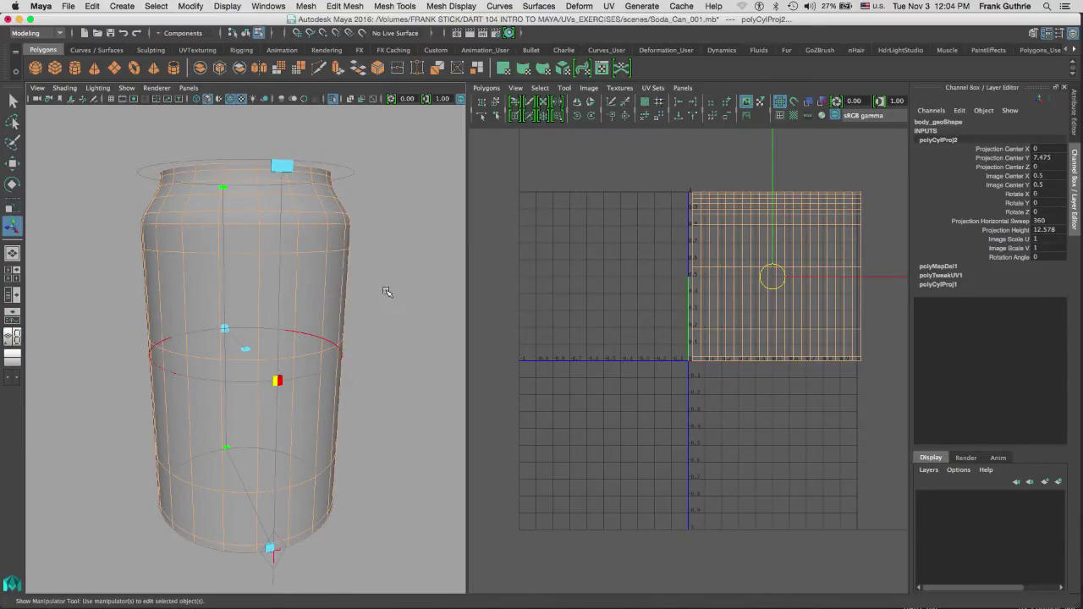
Step: Frame the can, test rotating the cylindrical projection, then undo back to zero rotation
left_click_drag(401, 304, 376, 351, "alt")
middle_click_drag(374, 343, 323, 242, "alt")
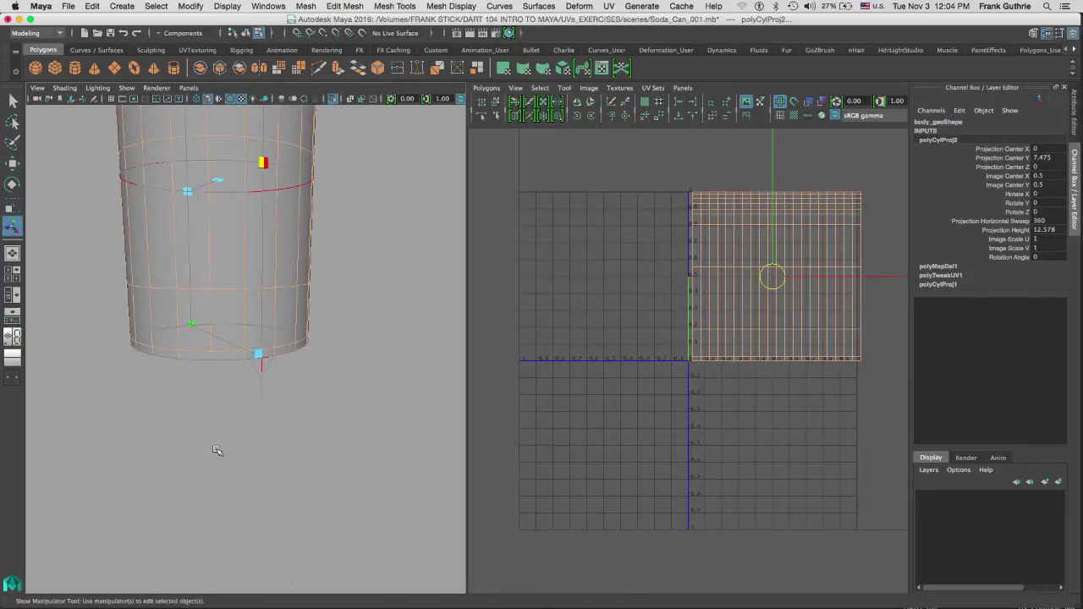
right_click_drag(216, 450, 321, 423, "alt")
left_click_drag(321, 423, 253, 466, "alt")
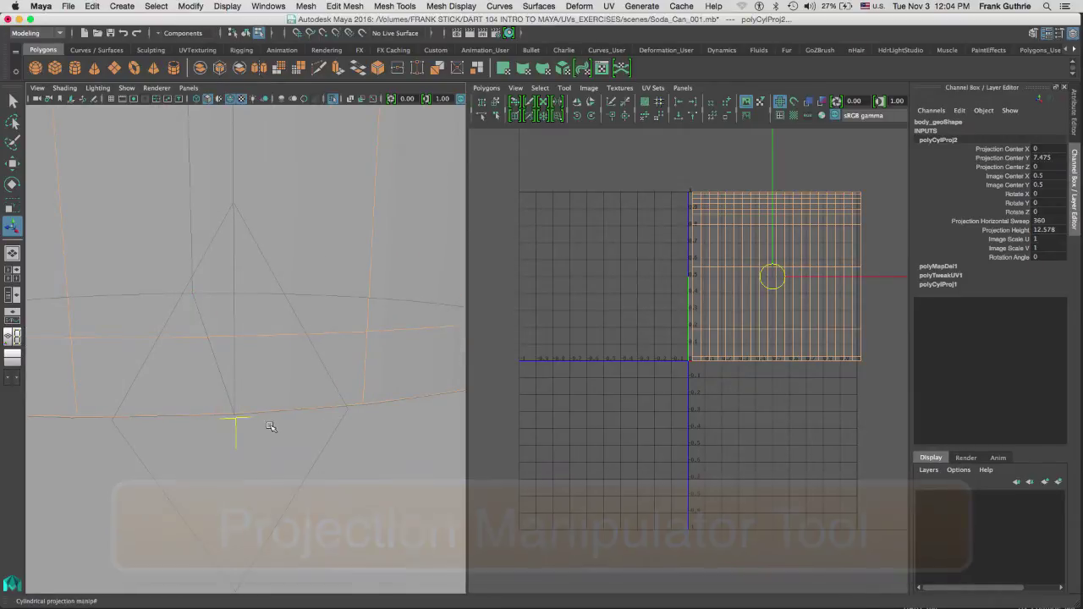
key("f")
left_click_drag(377, 306, 372, 319, "alt")
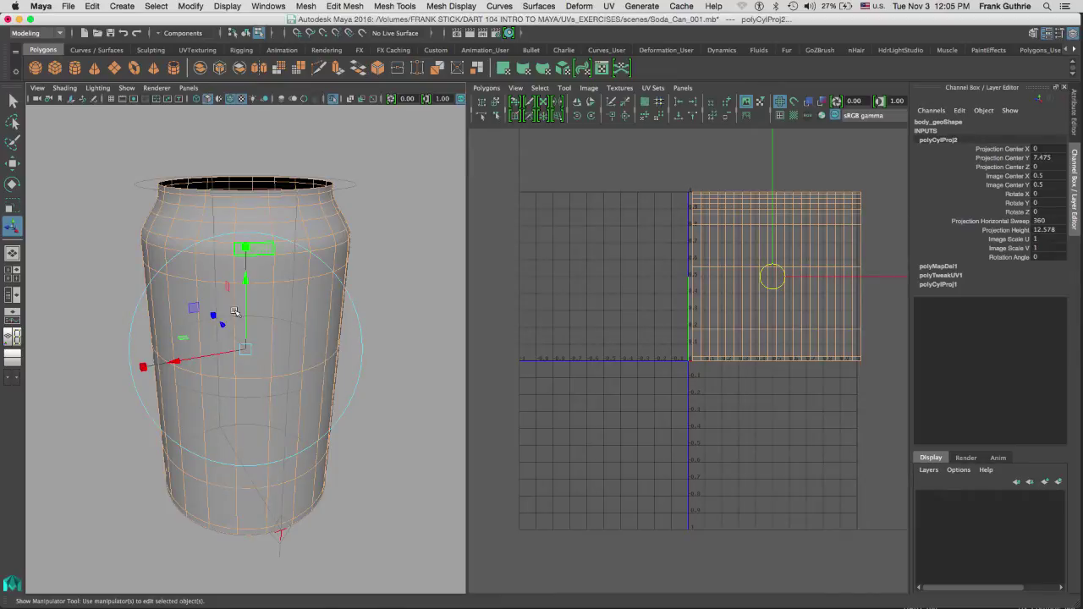
left_click(361, 342)
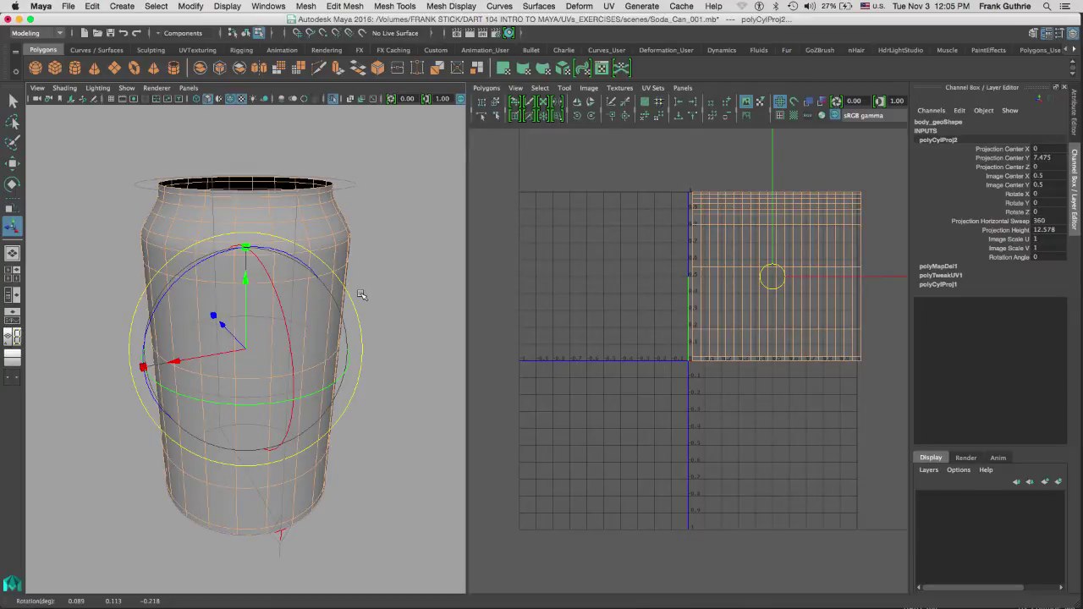
left_click_drag(362, 324, 356, 303)
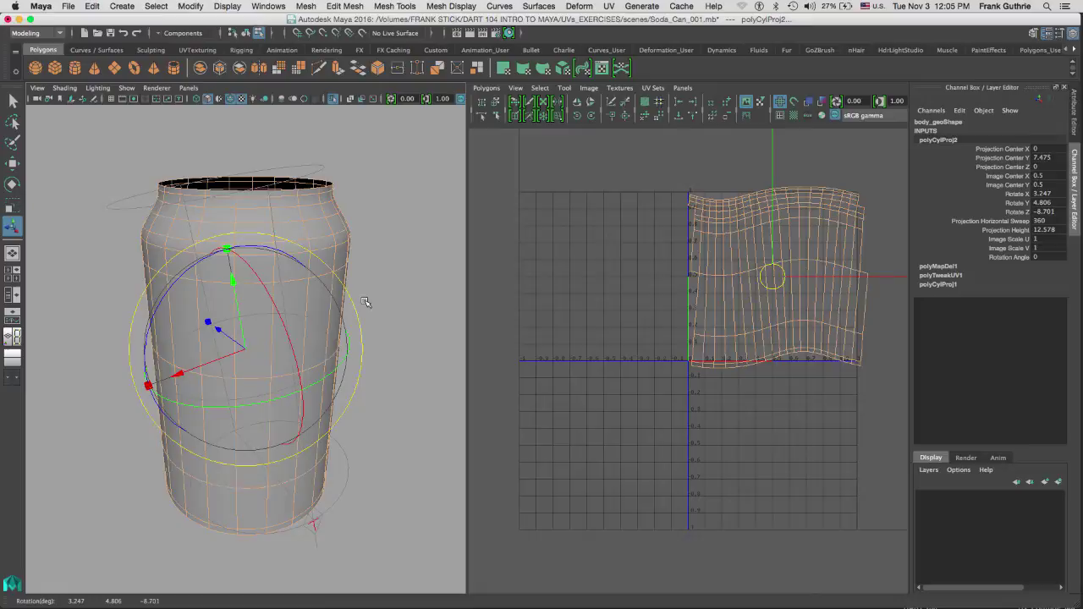
left_click(92, 6)
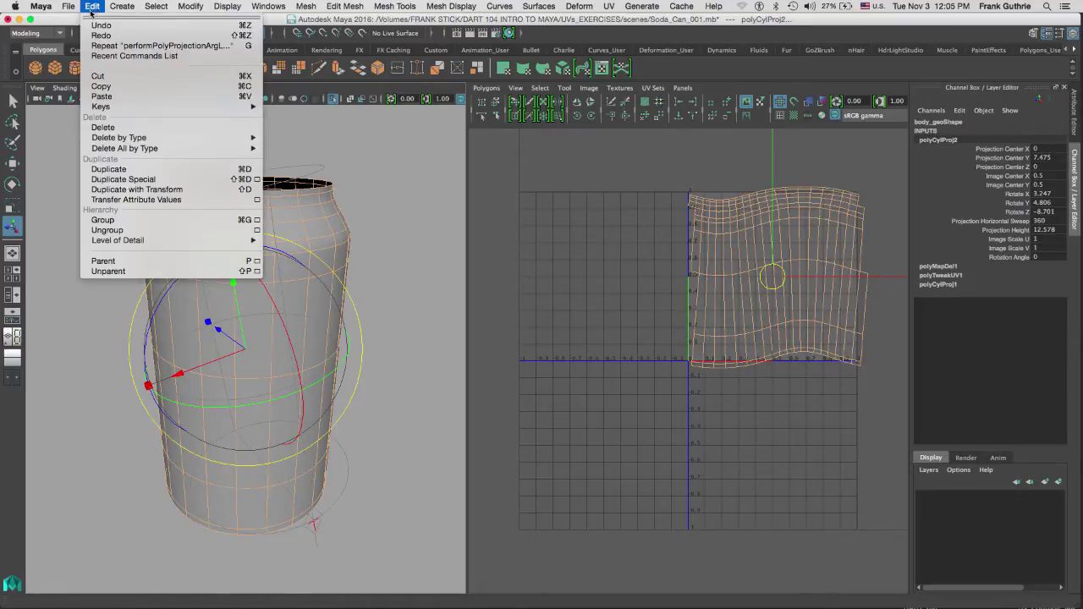
left_click(96, 25)
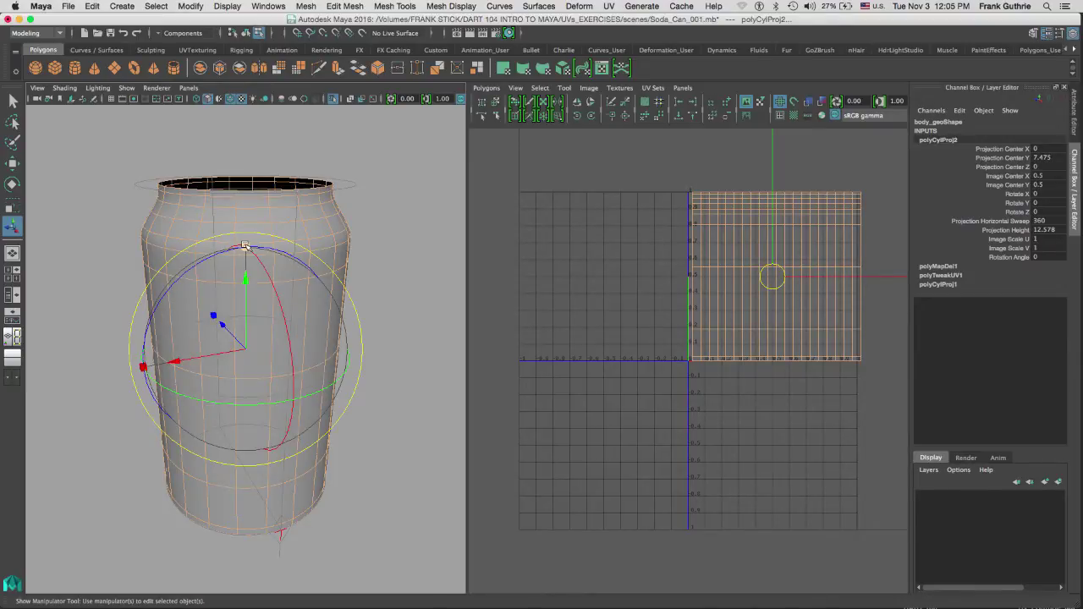
Step: Test the projection's height and centre handles, undoing to keep height 12.578 and centre unchanged
left_click_drag(244, 246, 245, 250)
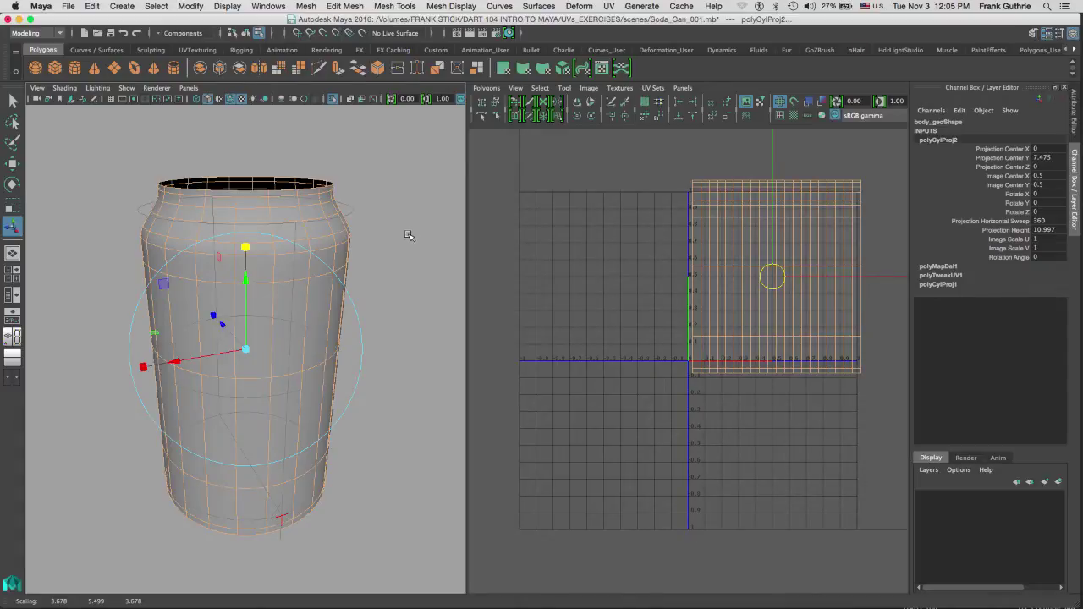
key("z")
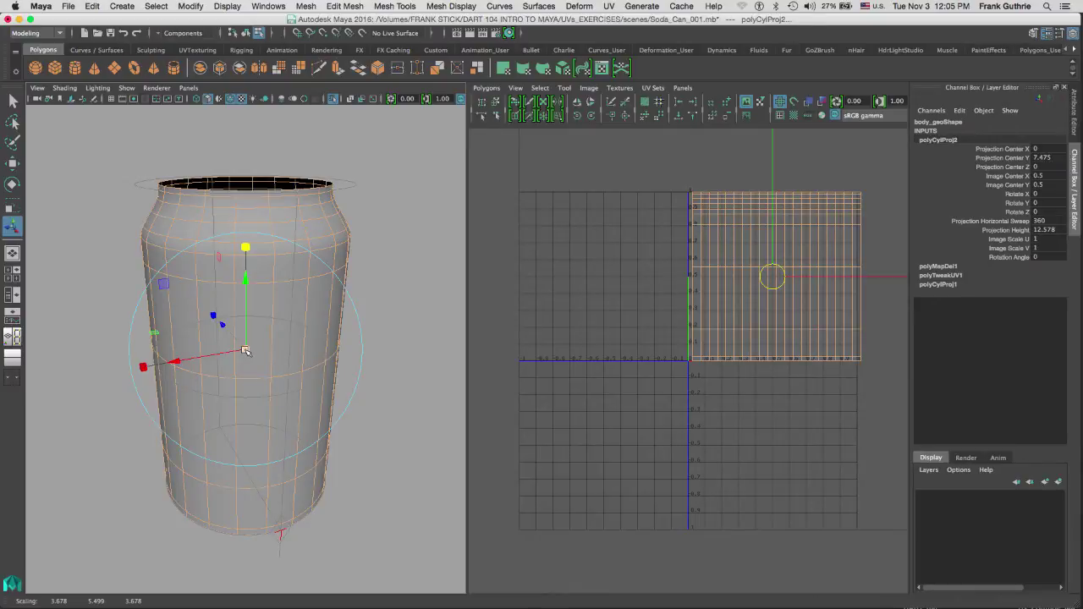
left_click_drag(245, 350, 229, 349)
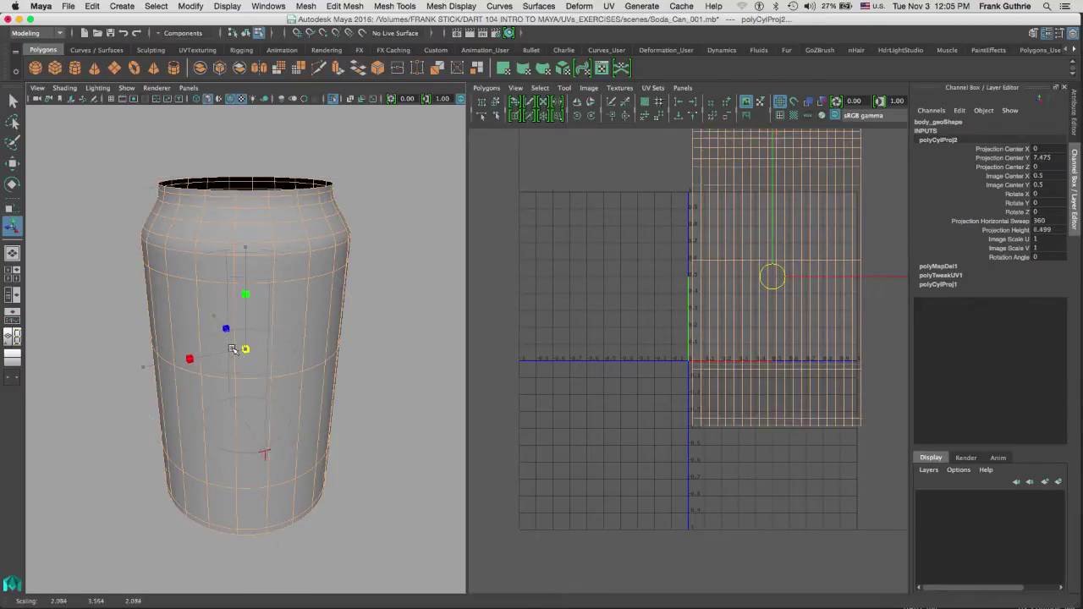
left_click_drag(234, 350, 265, 342)
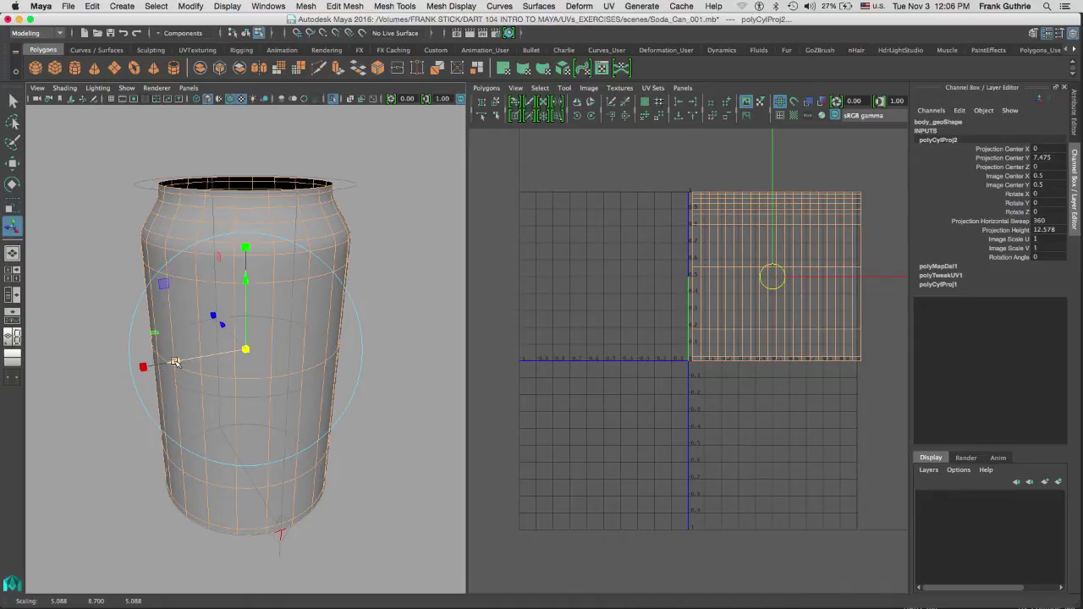
left_click_drag(174, 362, 178, 361)
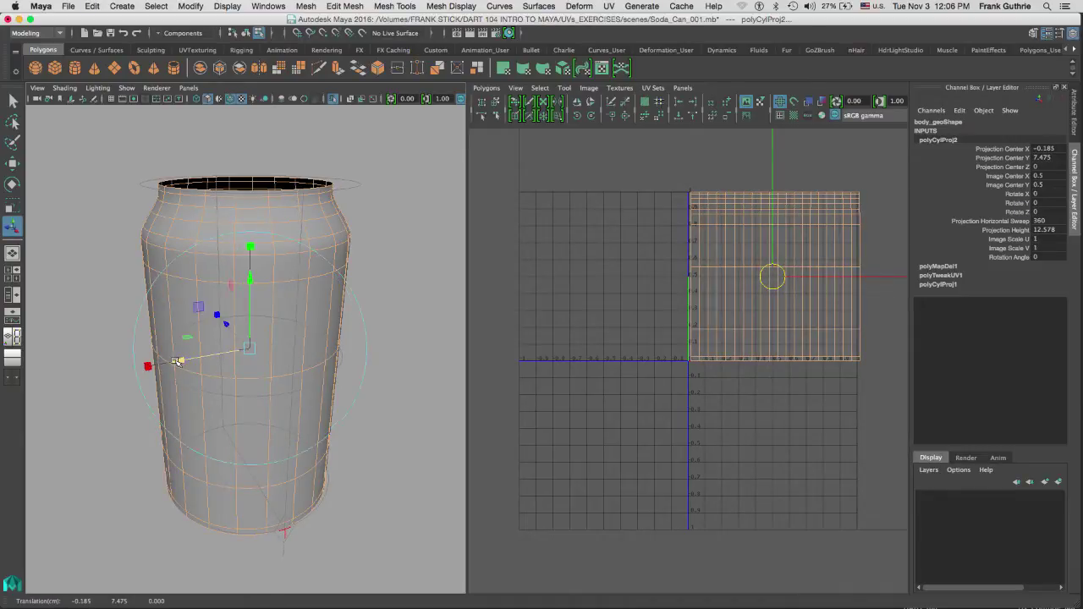
key("ctrl+z")
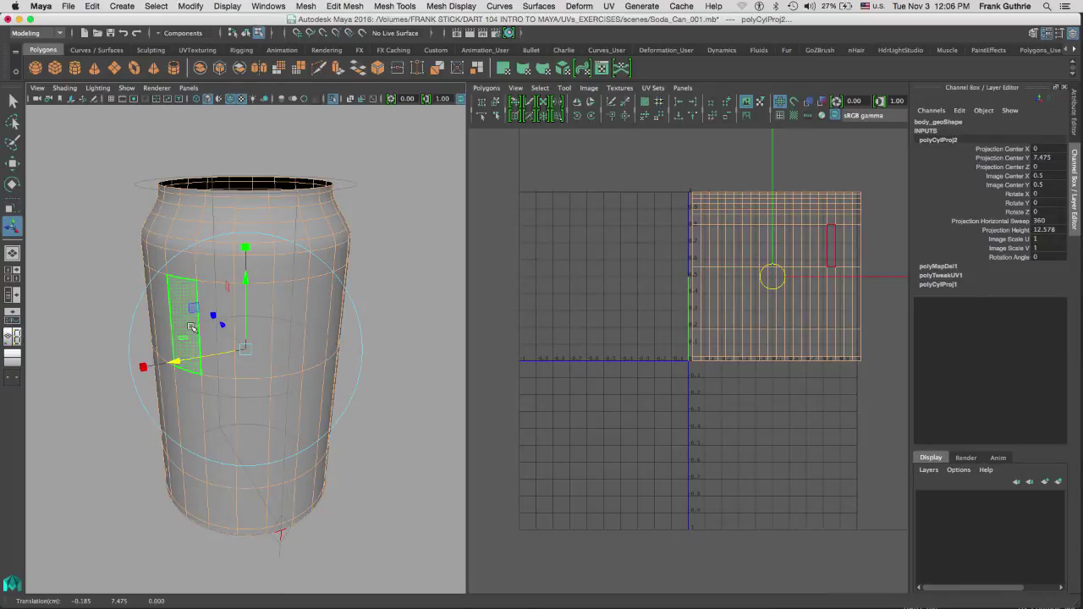
left_click_drag(408, 395, 334, 355, "alt")
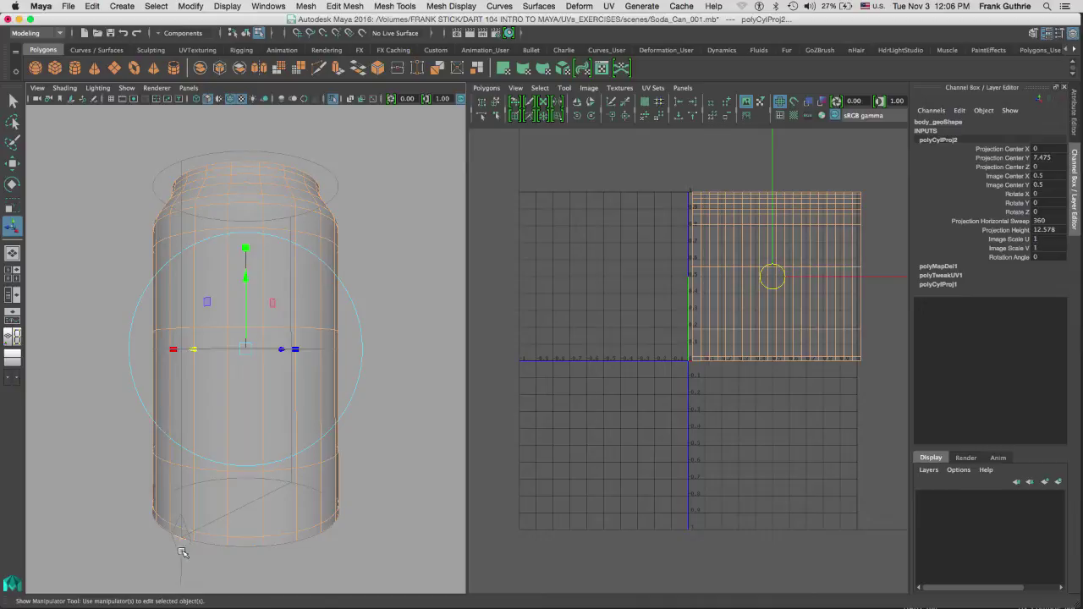
Step: Orbit under the can and select a side face to check its UVs
right_click_drag(180, 549, 322, 426, "alt")
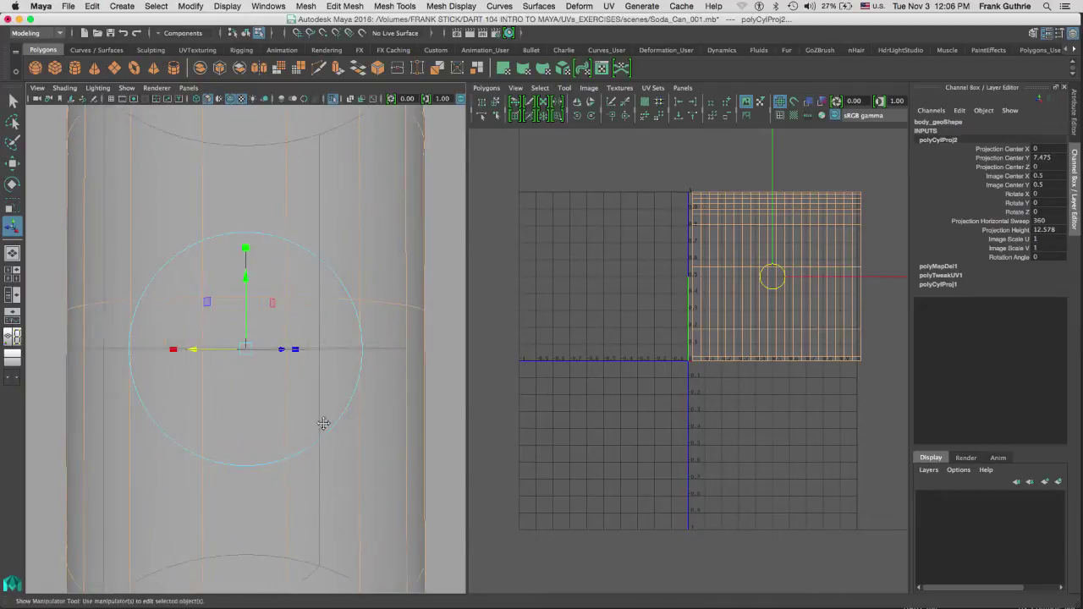
left_click_drag(322, 426, 356, 99, "alt")
left_click_drag(209, 404, 300, 341, "alt")
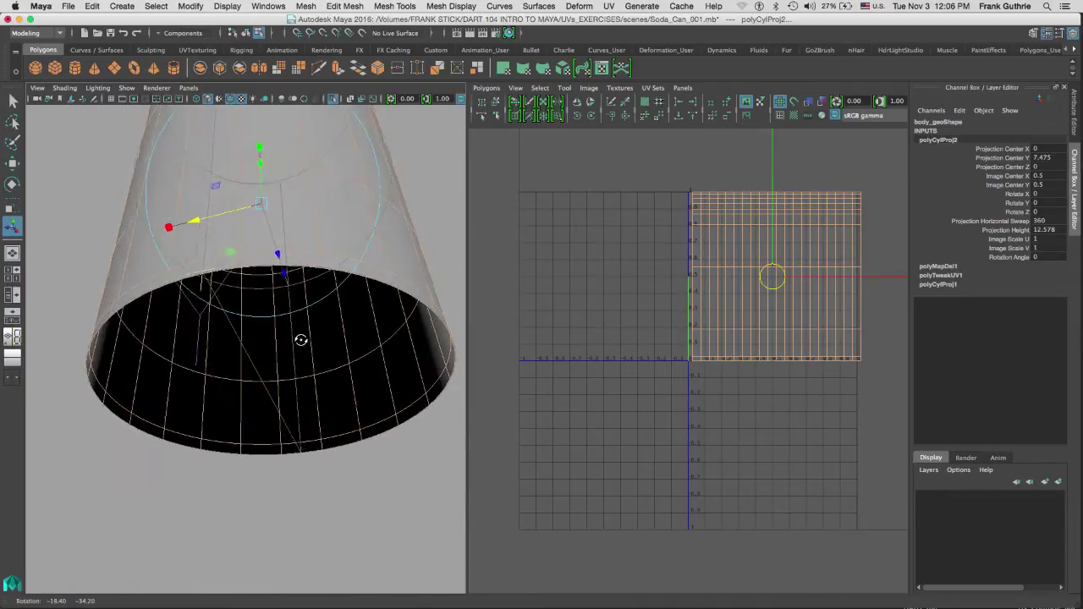
left_click(222, 288)
left_click(222, 288, "shift")
left_click(215, 288)
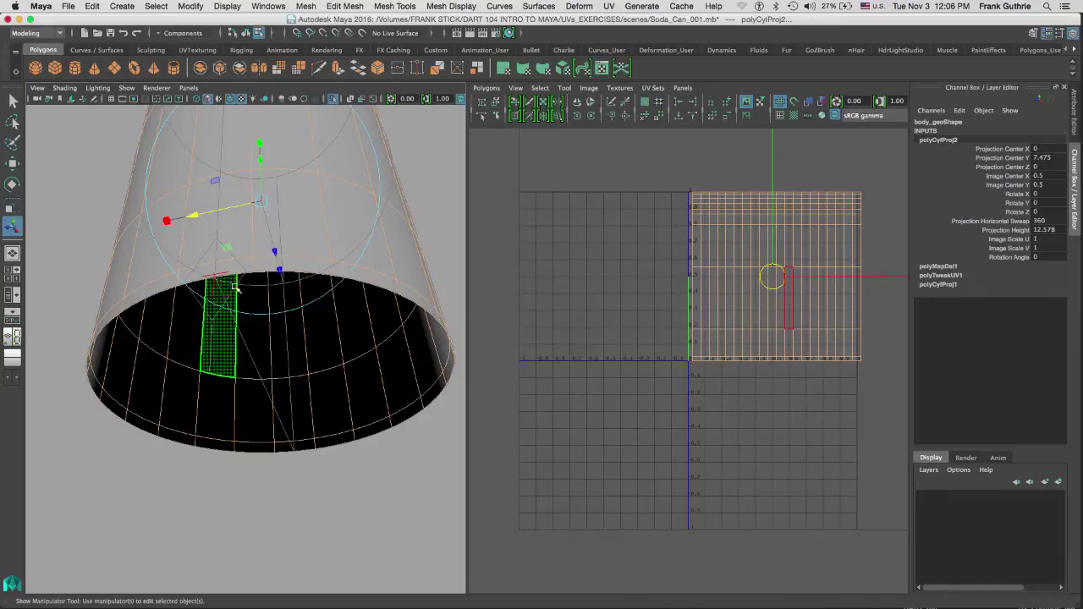
left_click_drag(214, 288, 201, 413, "alt")
left_click(199, 385)
left_click(200, 406)
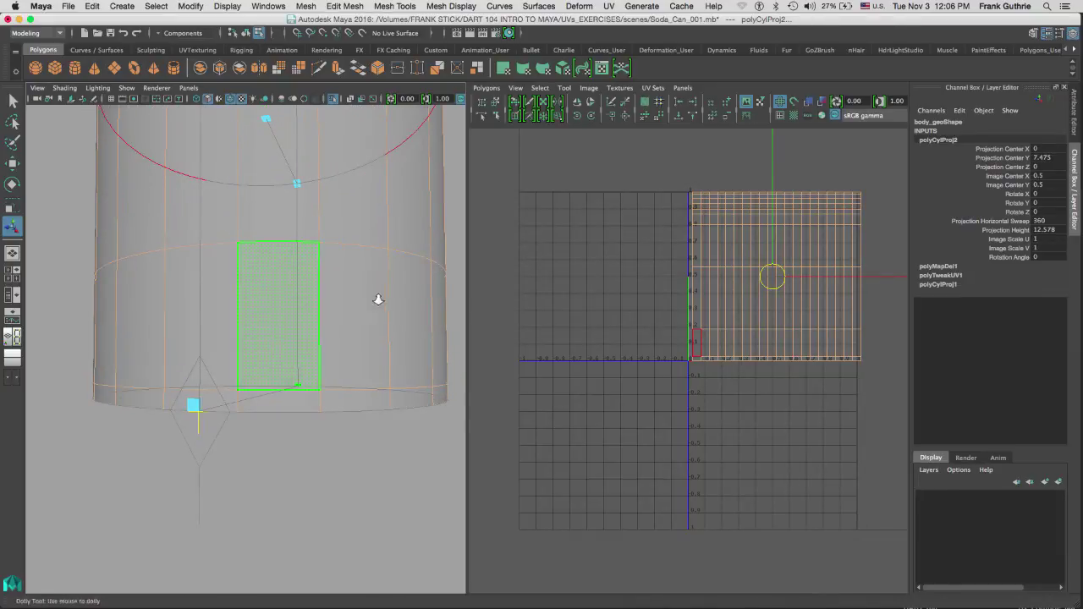
Step: Look down into the can and bring up the Windows > Rendering Editors list
left_click_drag(377, 297, 338, 244, "alt")
left_click_drag(285, 181, 291, 250, "alt")
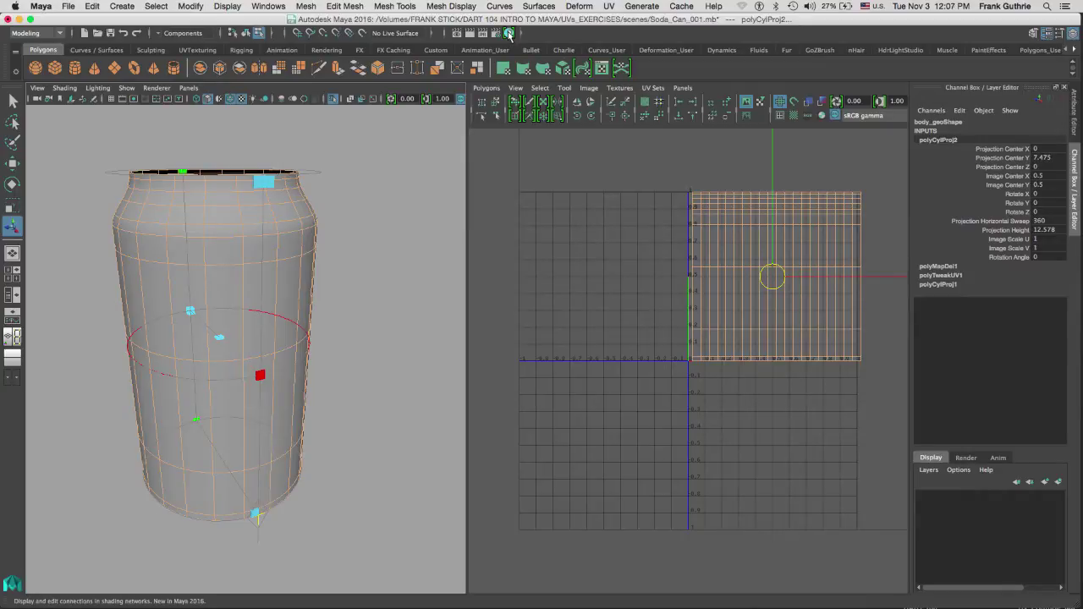
left_click(267, 8)
mouse_move(294, 68)
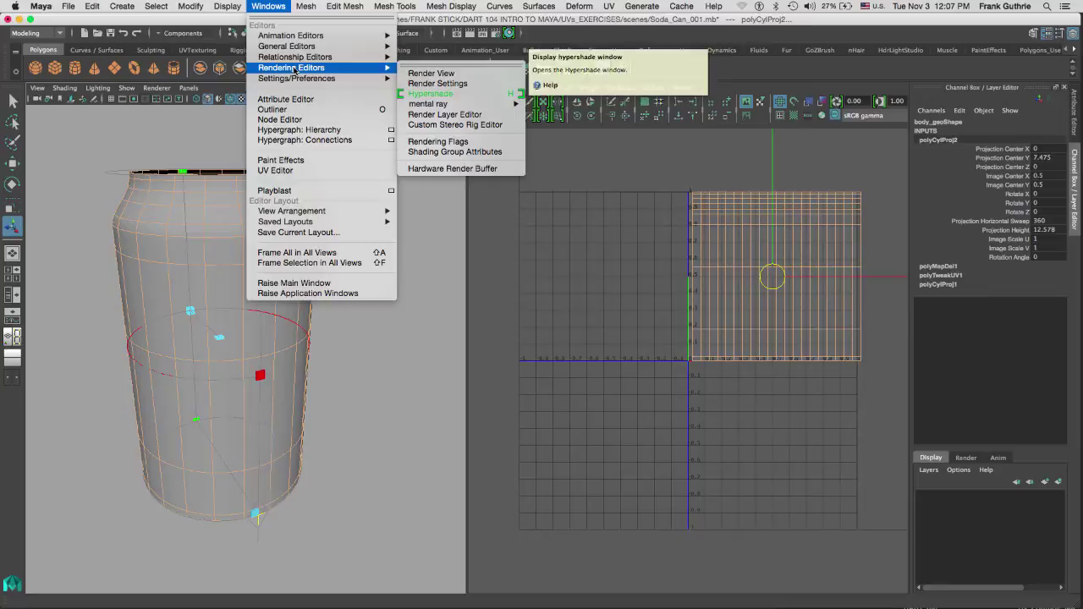
Step: Open Hypershade on blinn1's file2 texture (UV_Texture_01.jpg) and place the window beside the can
left_click(420, 95)
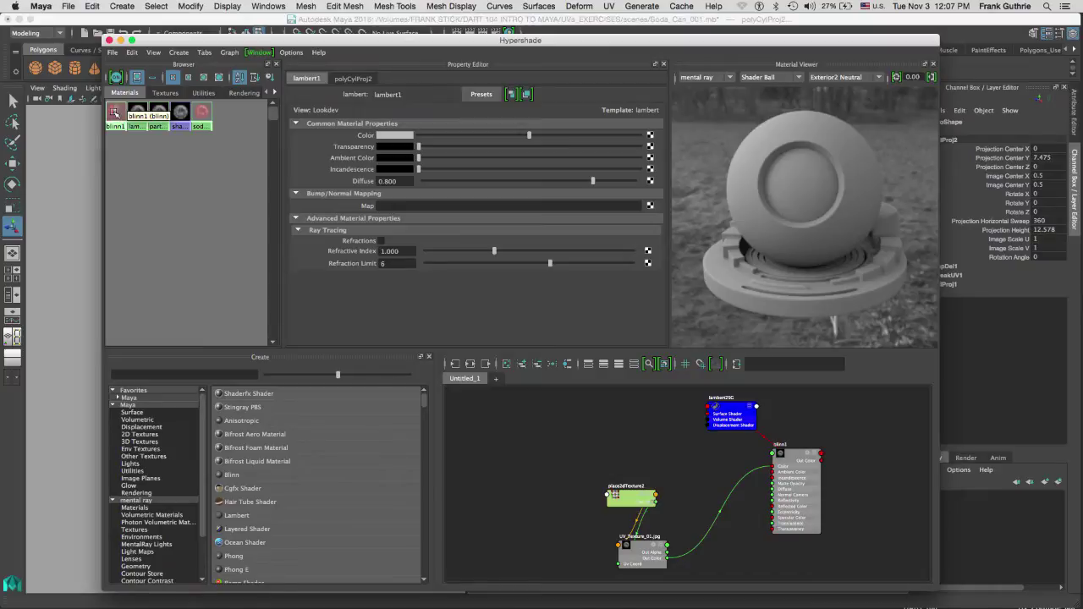
left_click(115, 113)
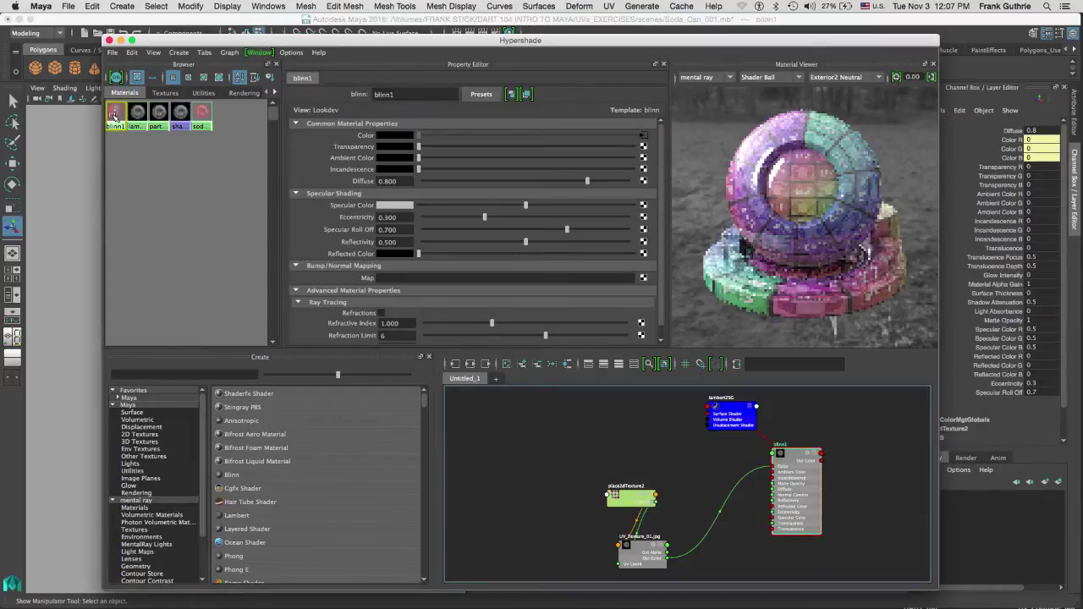
left_click(643, 135)
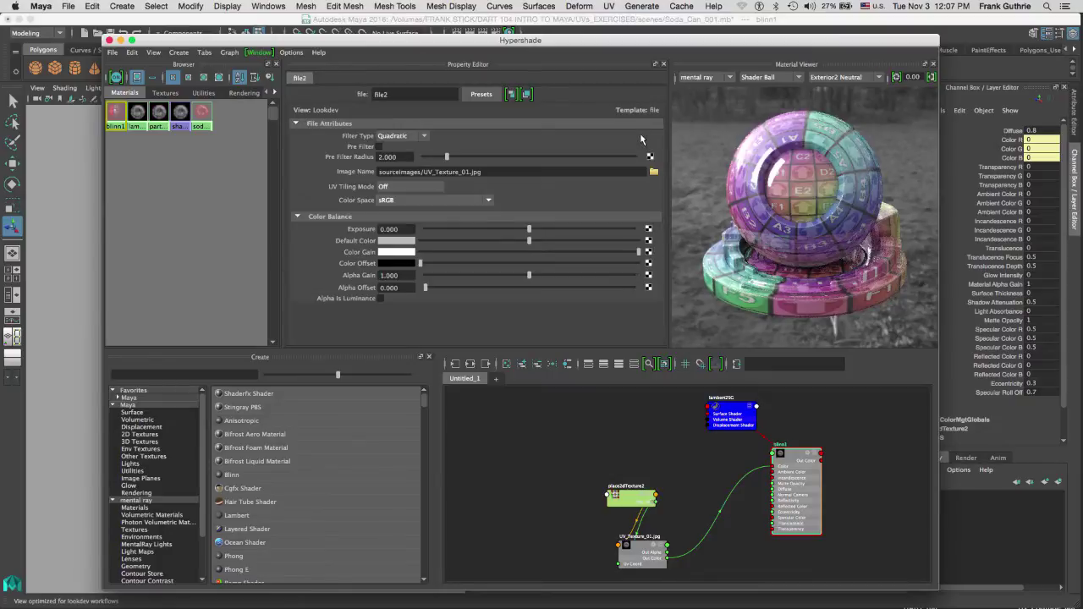
left_click_drag(938, 586, 719, 513)
left_click_drag(544, 47, 863, 78)
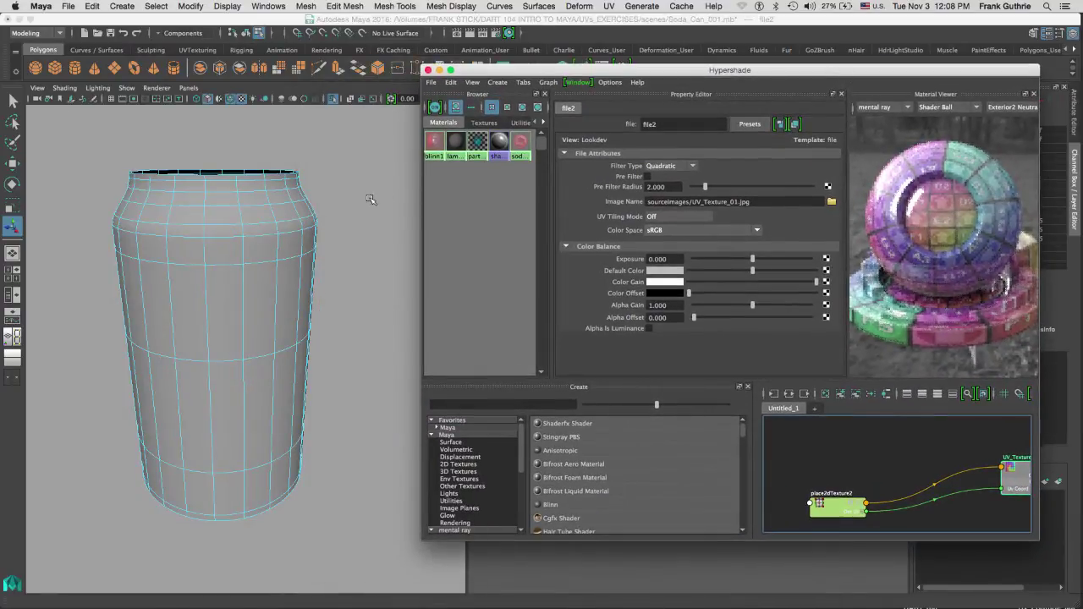
right_click_drag(292, 242, 320, 223)
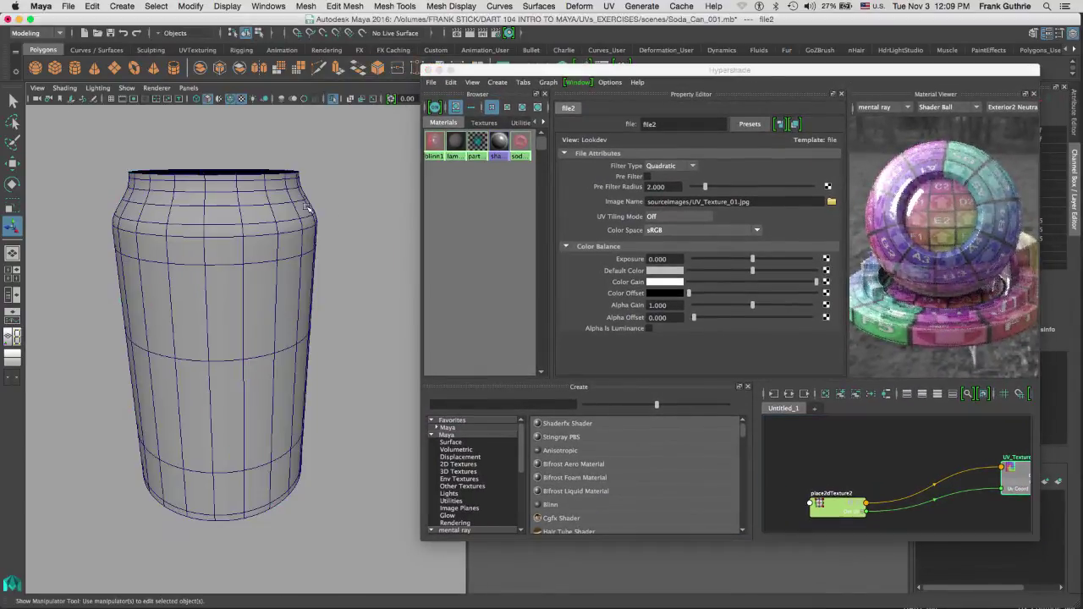
Step: Drag blinn1 onto the can and orbit to check the lettered checker texture
left_click(431, 144)
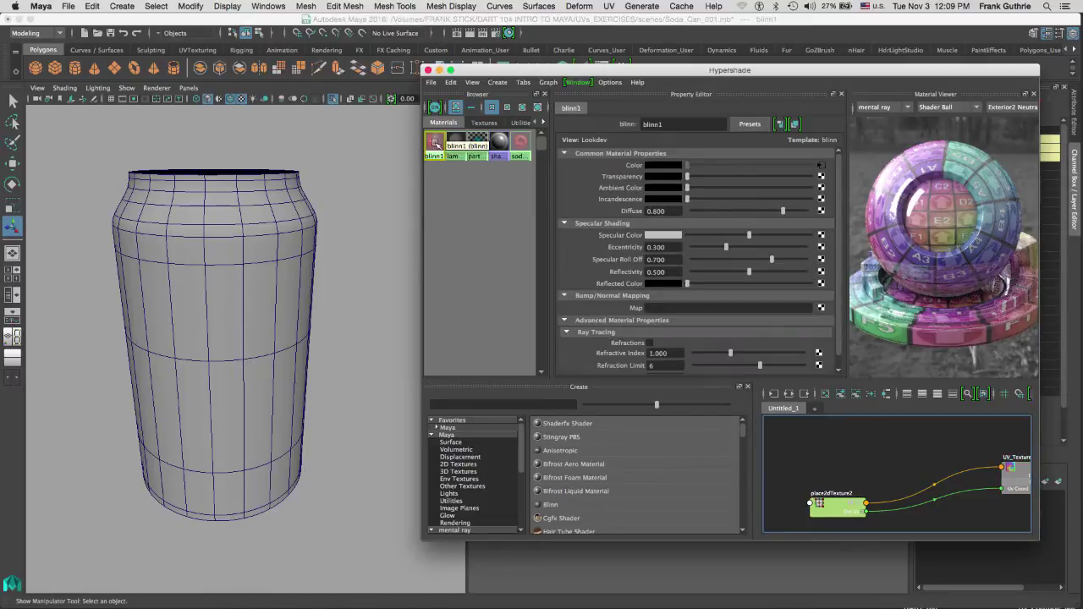
middle_click_drag(435, 145, 232, 257)
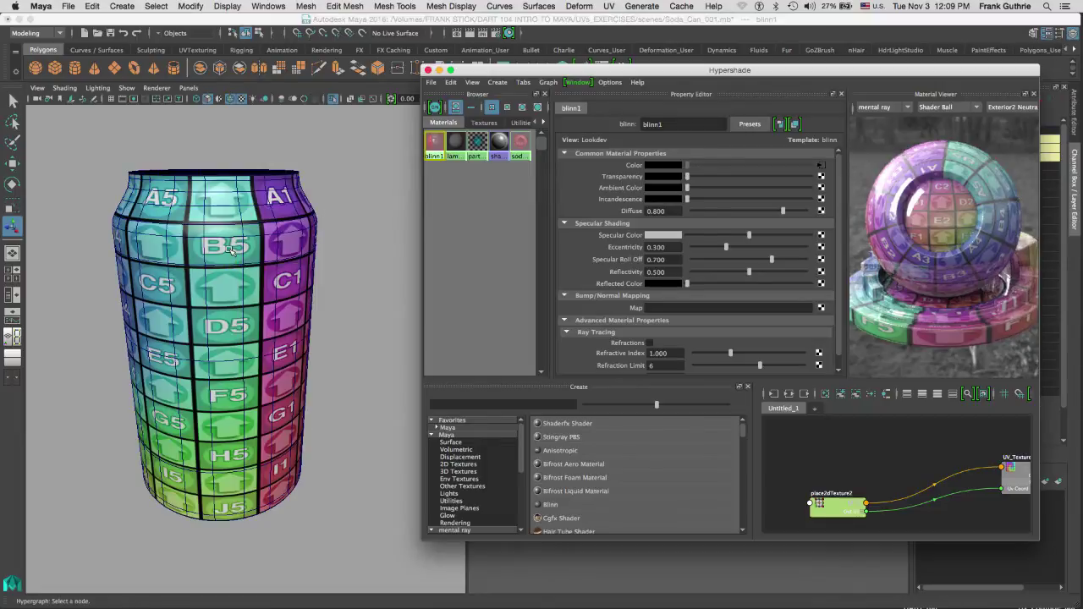
left_click_drag(230, 252, 353, 245, "alt")
left_click_drag(363, 201, 364, 250, "alt")
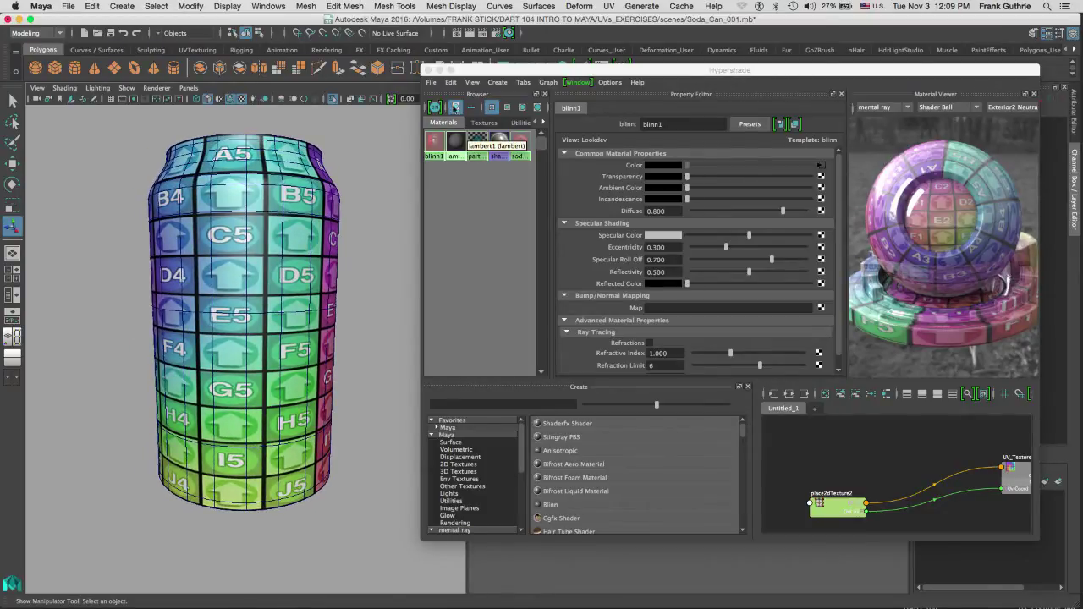
Step: Close Hypershade, select all the can's UVs and scale the shell down vertically
left_click(428, 70)
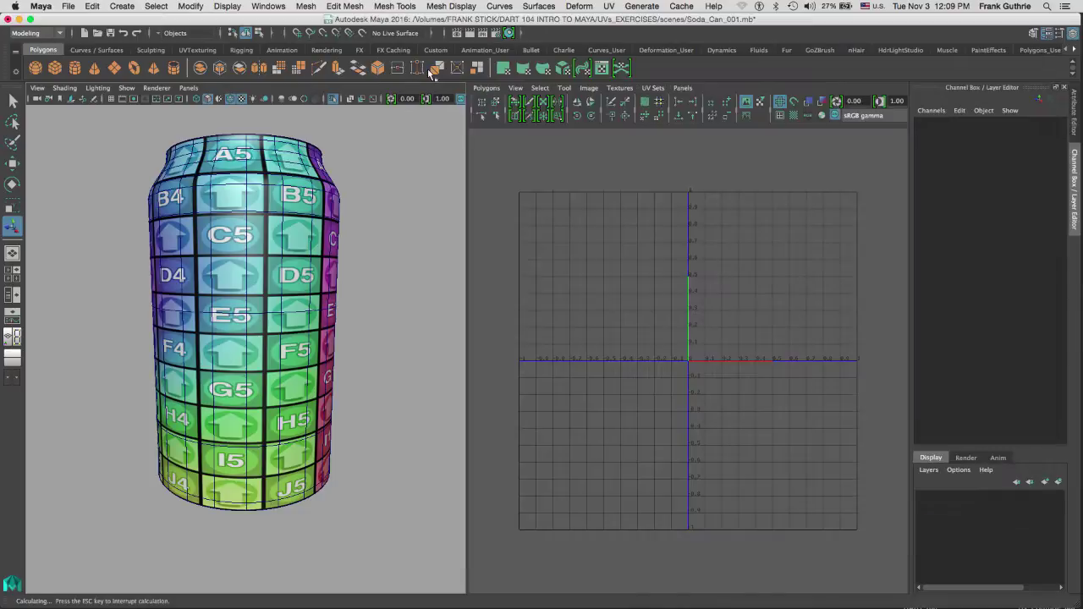
left_click(229, 311)
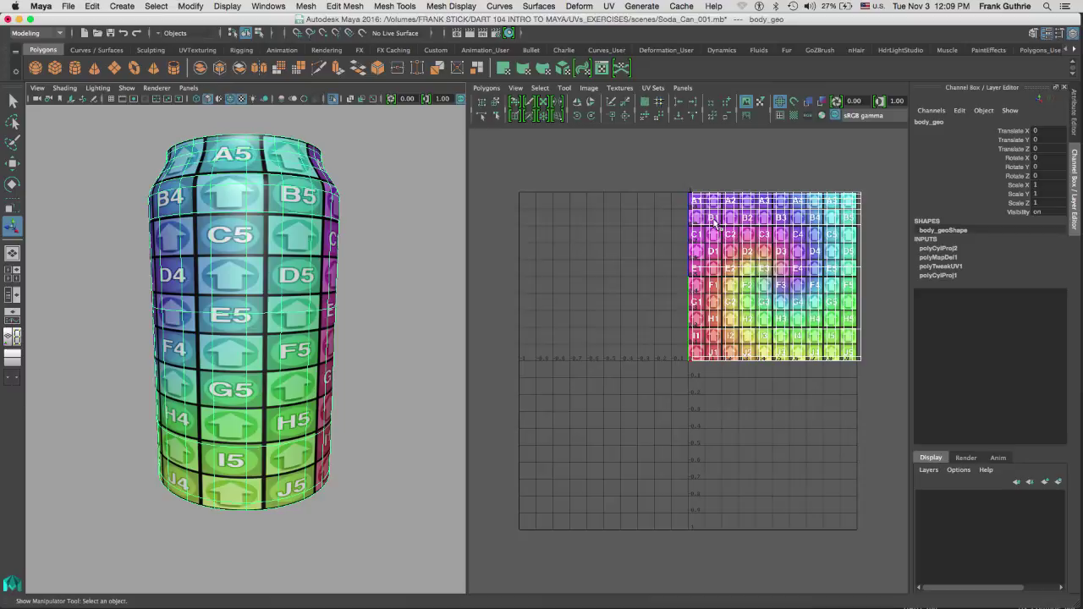
right_click(751, 222)
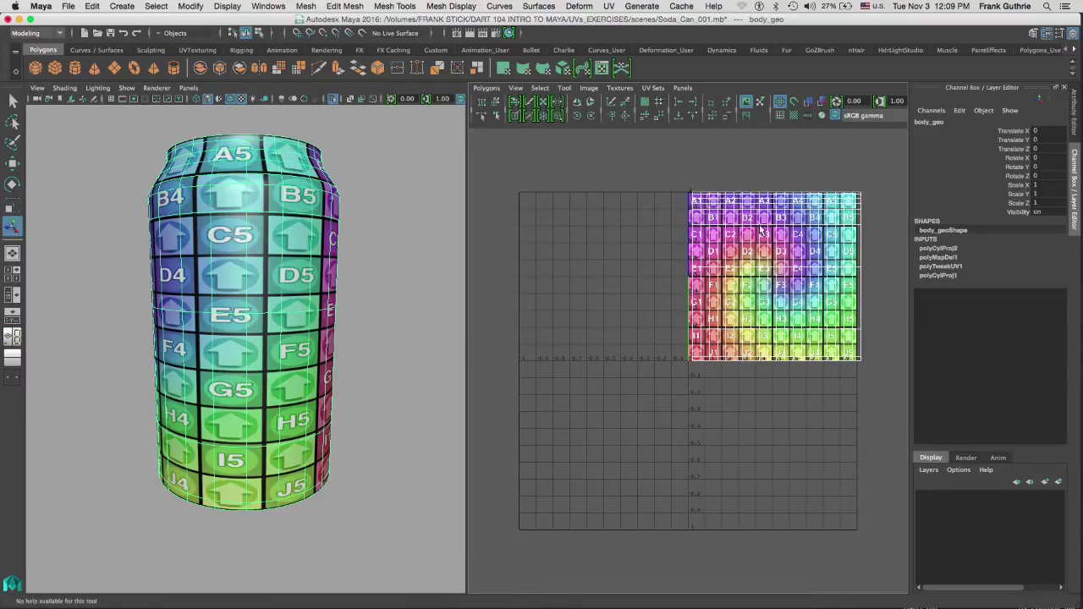
right_click_drag(760, 229, 806, 233)
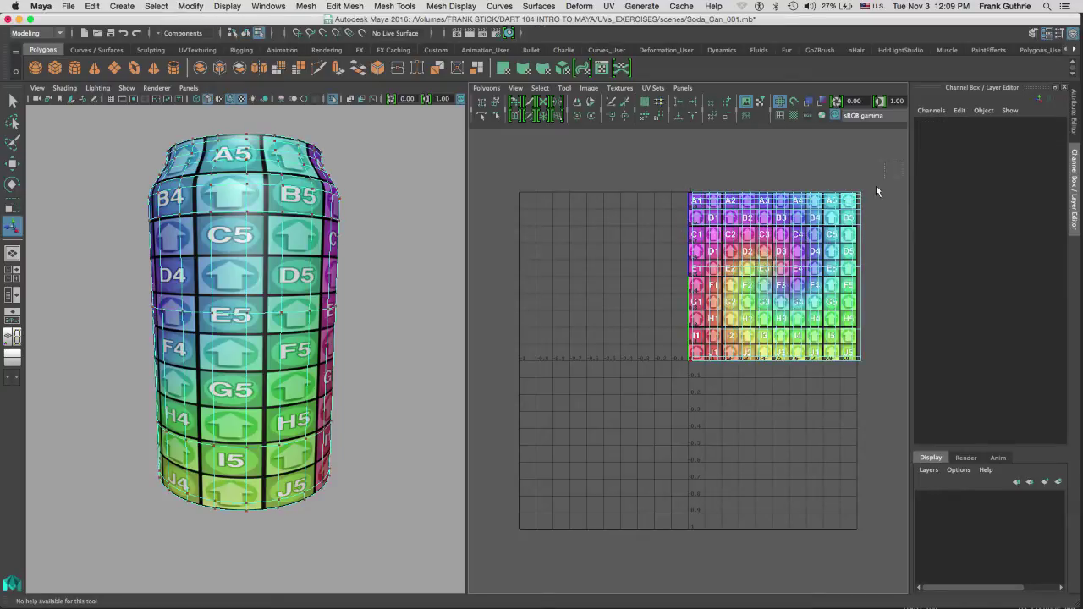
left_click_drag(876, 188, 667, 365)
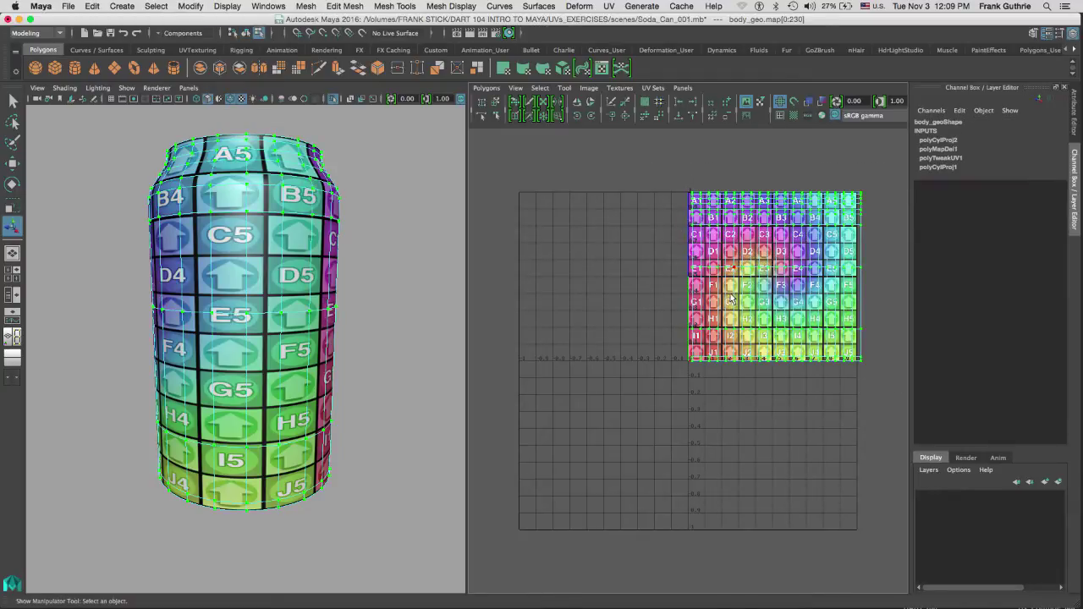
key("r")
left_click_drag(775, 203, 776, 242)
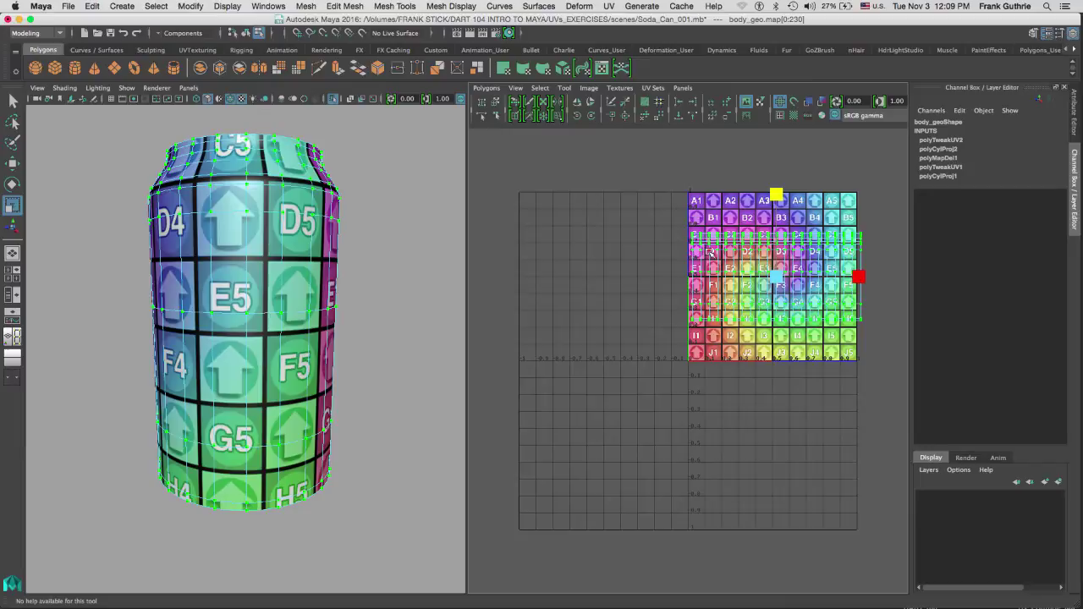
Step: Choose the Right side camera view from the hotbox
key("space")
left_click(354, 316)
left_click_drag(353, 317, 380, 315)
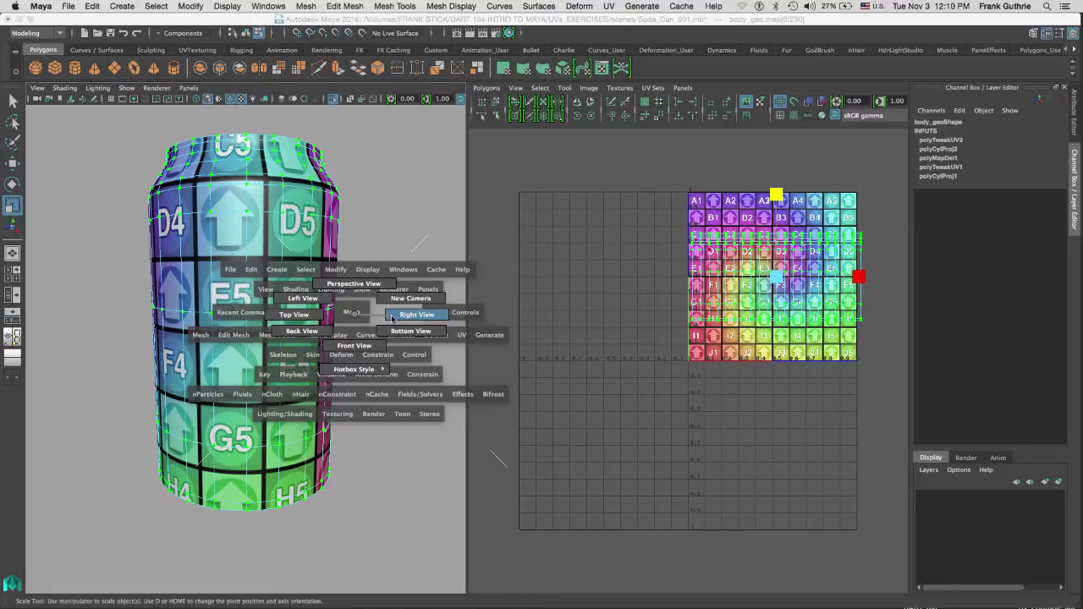
Step: Frame the can in Right view, then slide UV rows C–H onto the tile and narrow them
left_click_drag(392, 318, 387, 315)
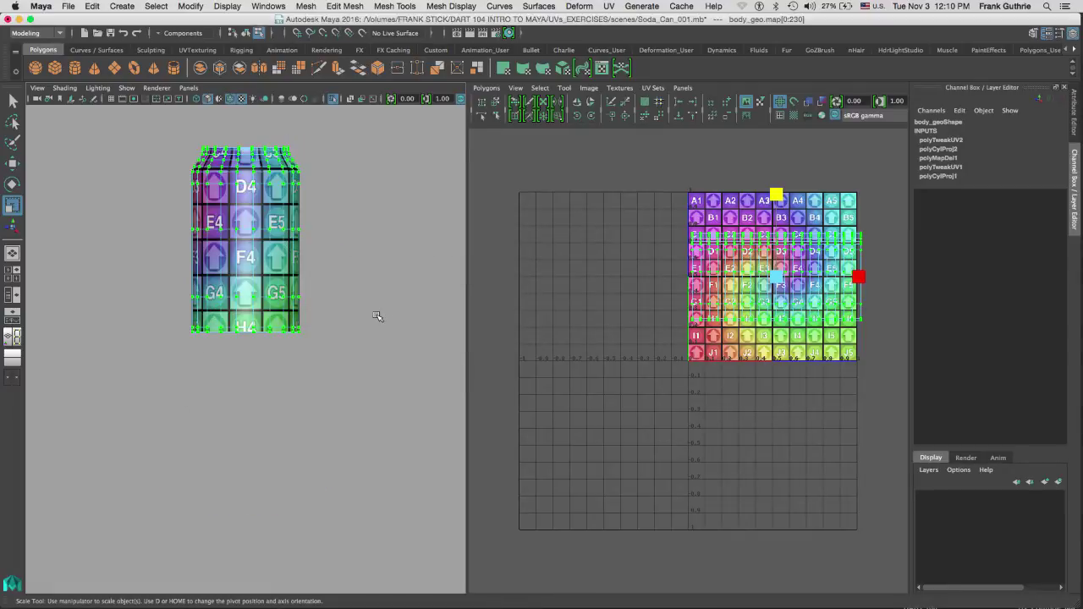
key("f")
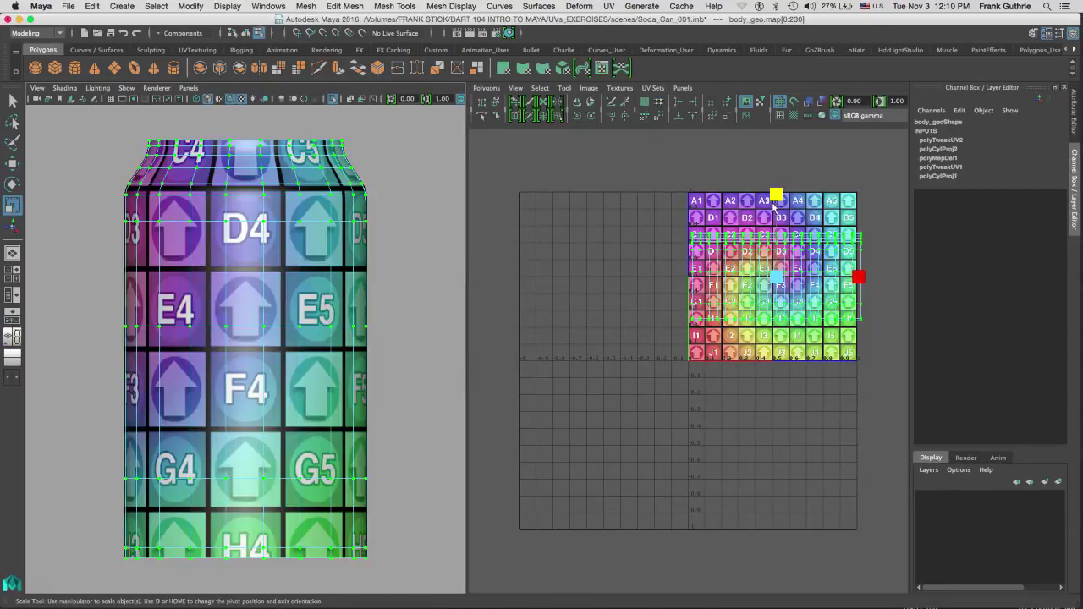
key("w")
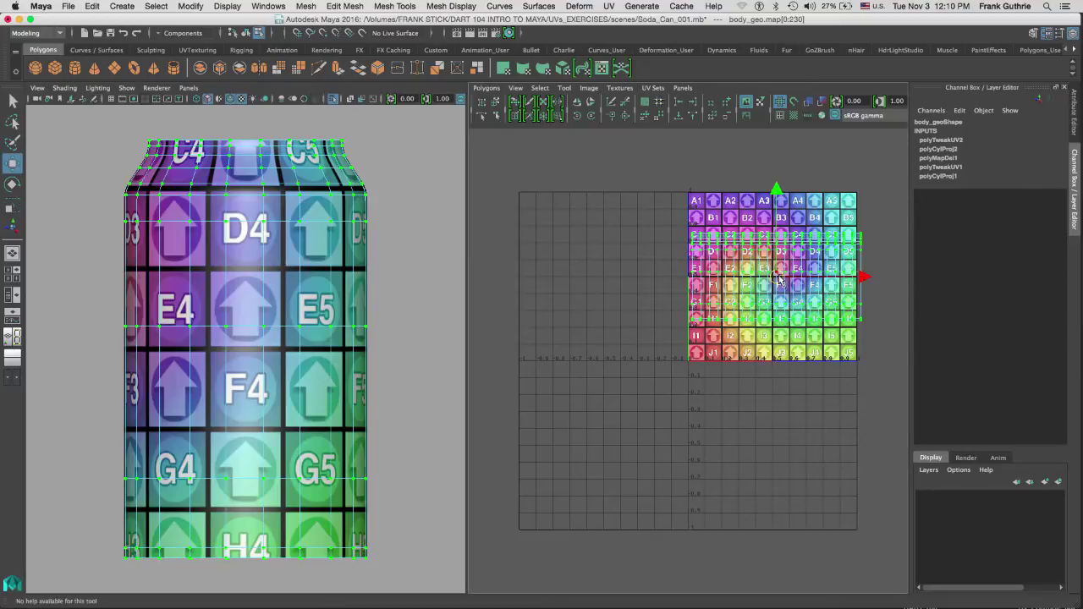
key("f")
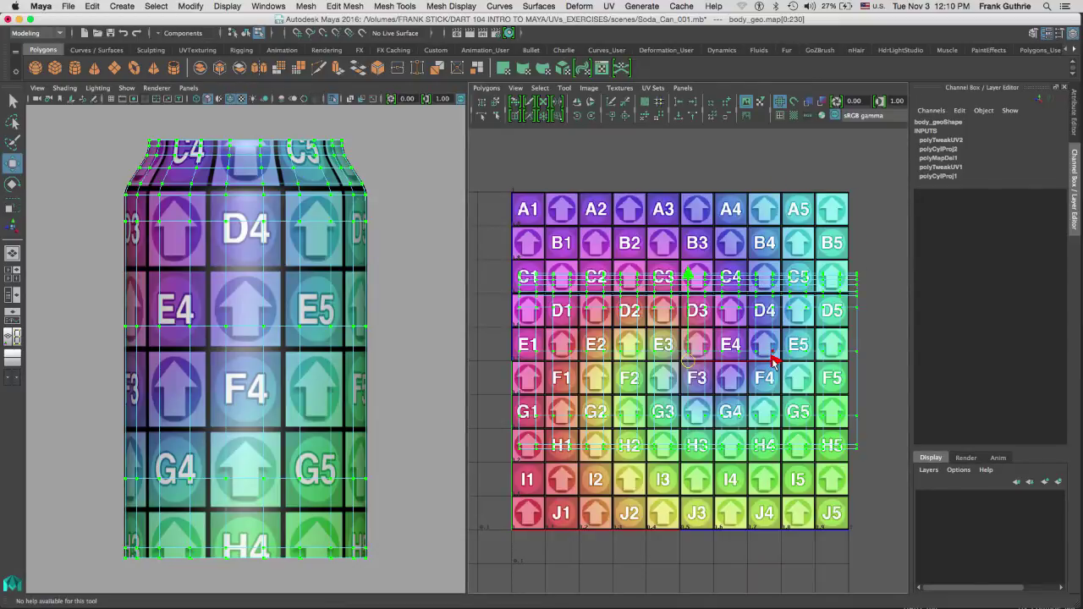
middle_click_drag(771, 361, 764, 360)
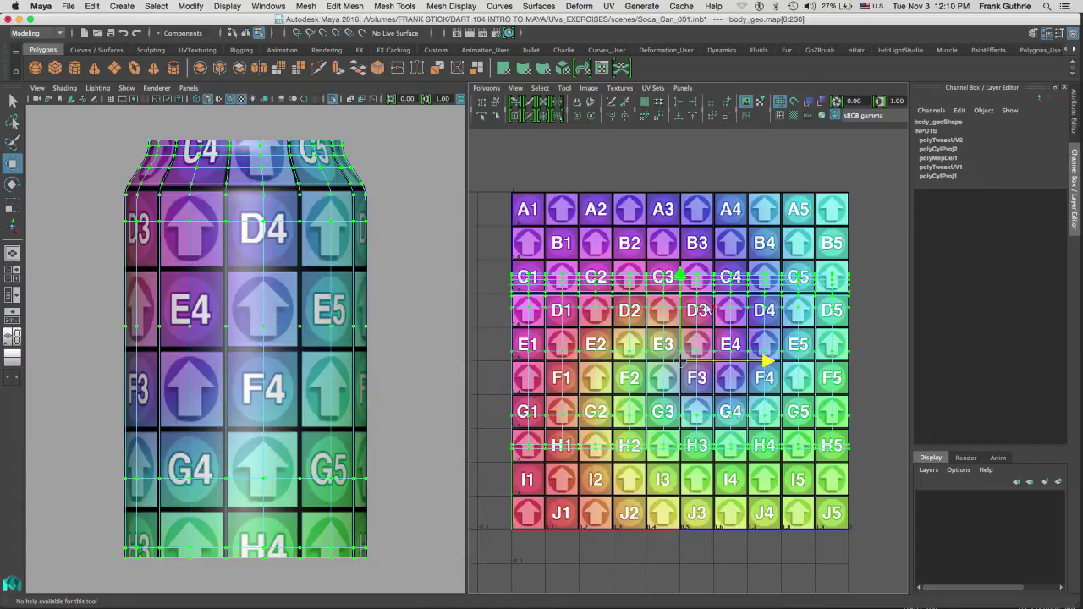
key("r")
middle_click_drag(682, 364, 678, 363)
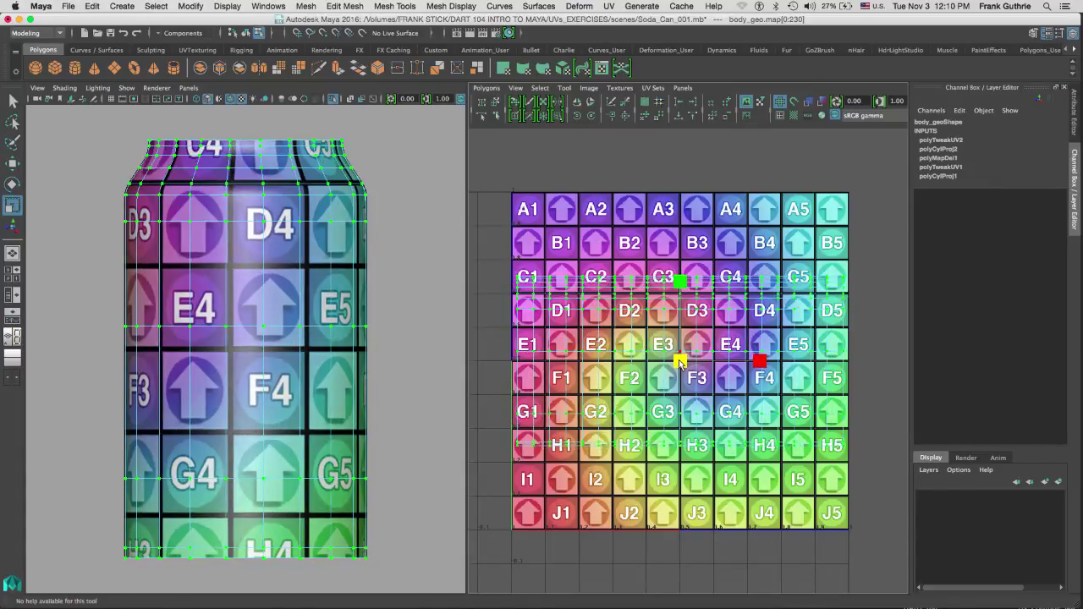
left_click_drag(681, 280, 681, 278)
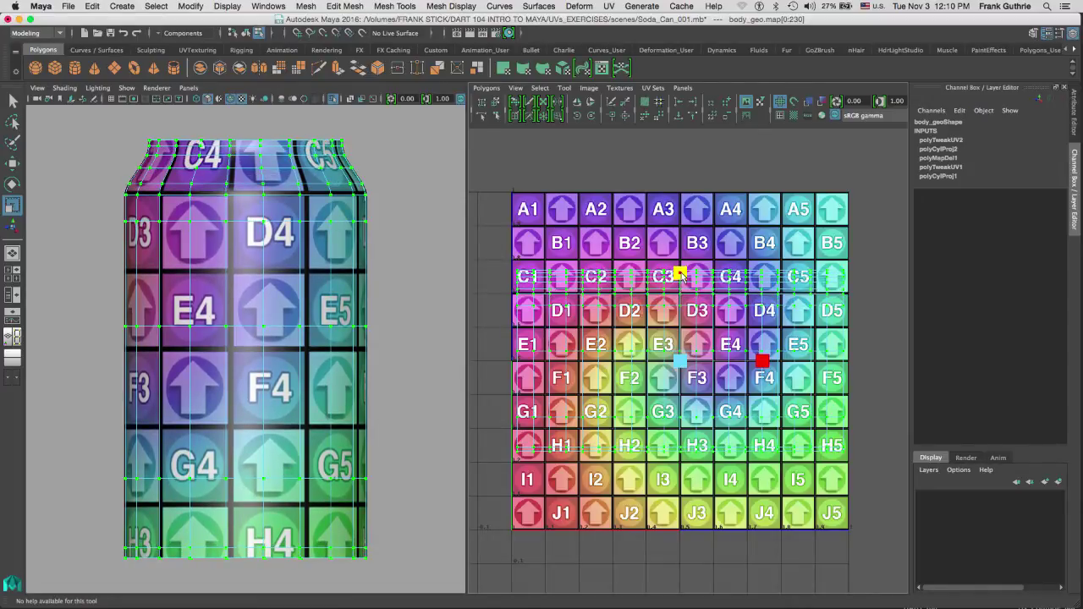
Step: Re-shift and rescale rows C–H so squares C4–H4 run evenly down the can
key("w")
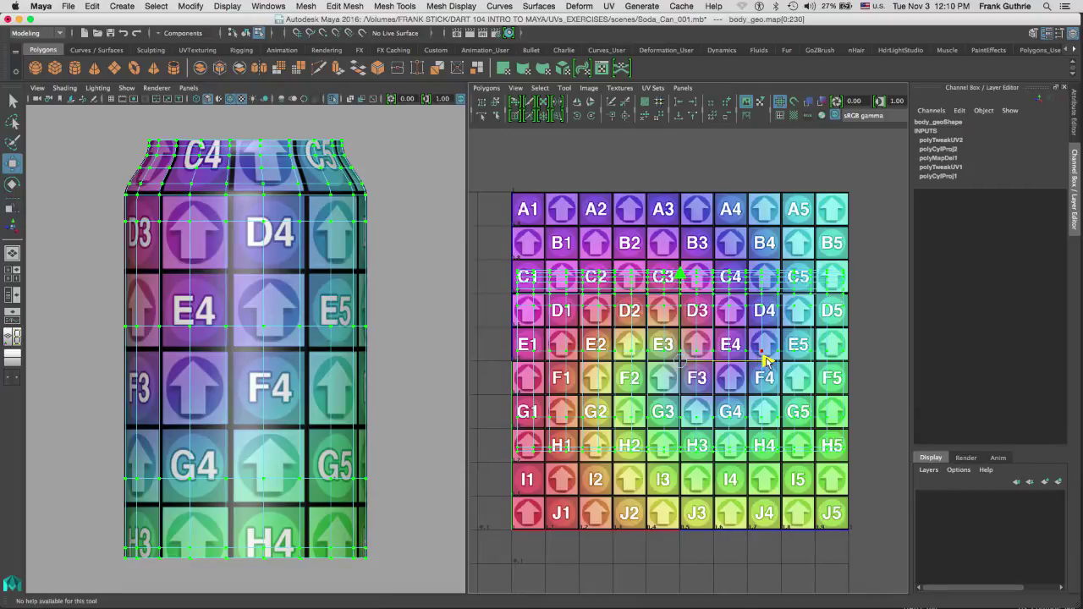
left_click_drag(765, 360, 740, 362)
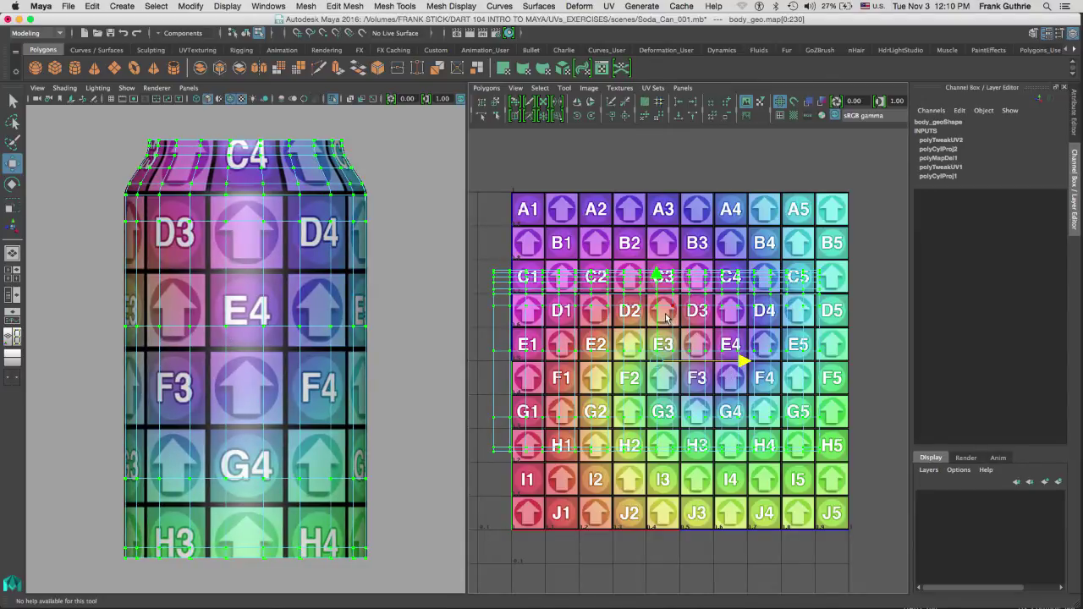
key("r")
left_click_drag(657, 280, 656, 279)
key("w")
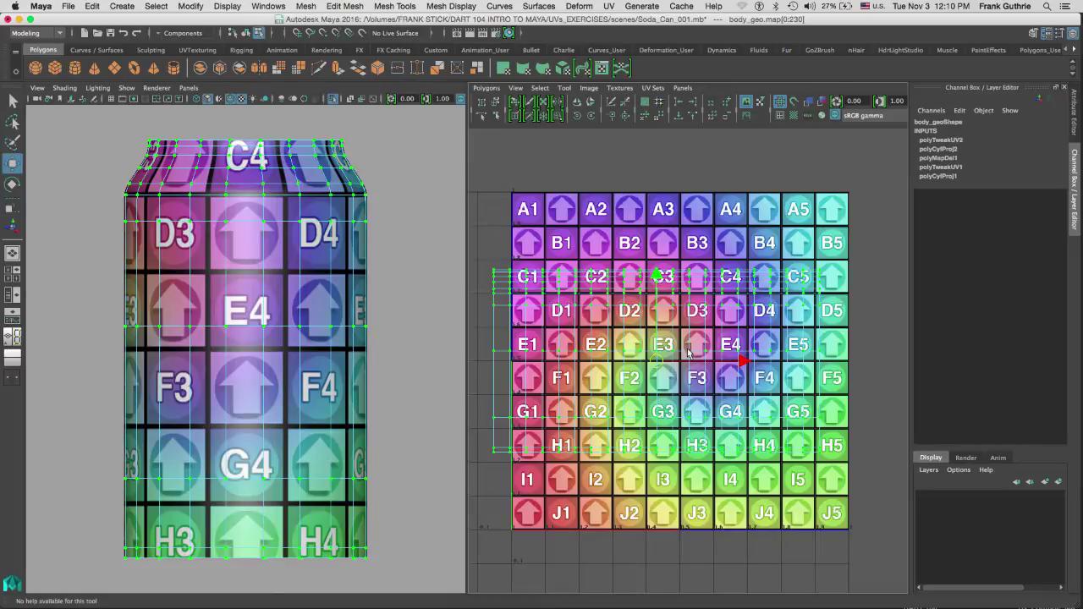
left_click_drag(742, 362, 767, 368)
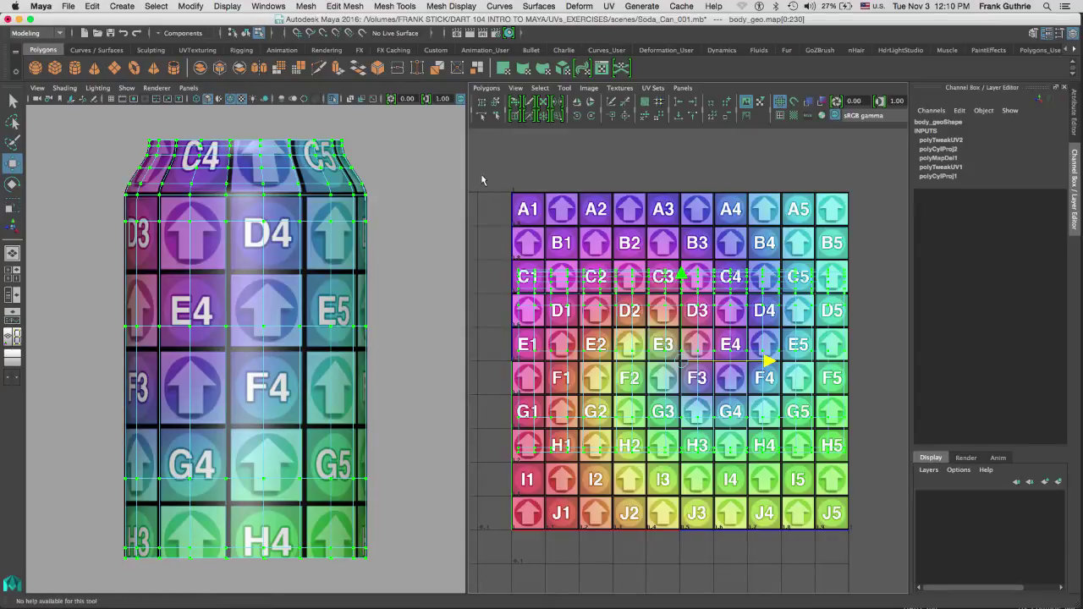
left_click(610, 7)
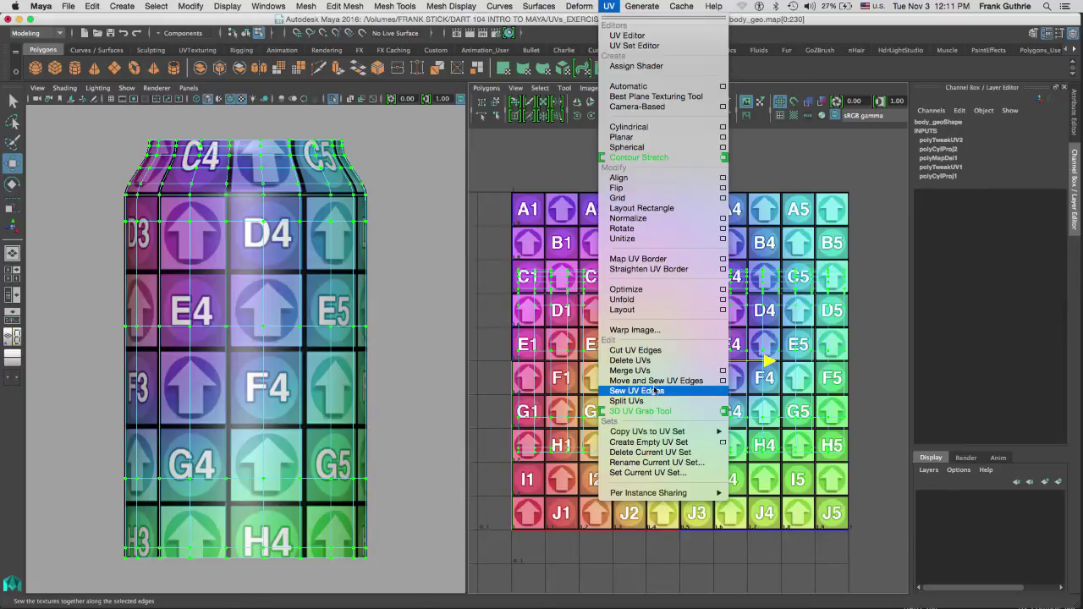
Step: Assign soda_can_mat from the Hypershade so the can shows the Coca-Cola label
left_click(805, 164)
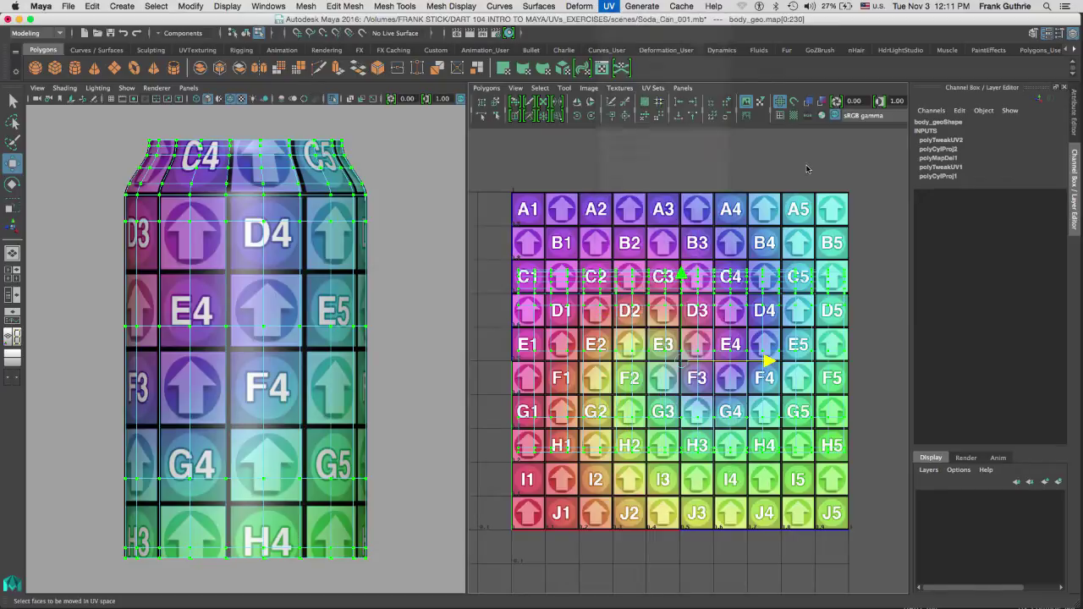
left_click(509, 34)
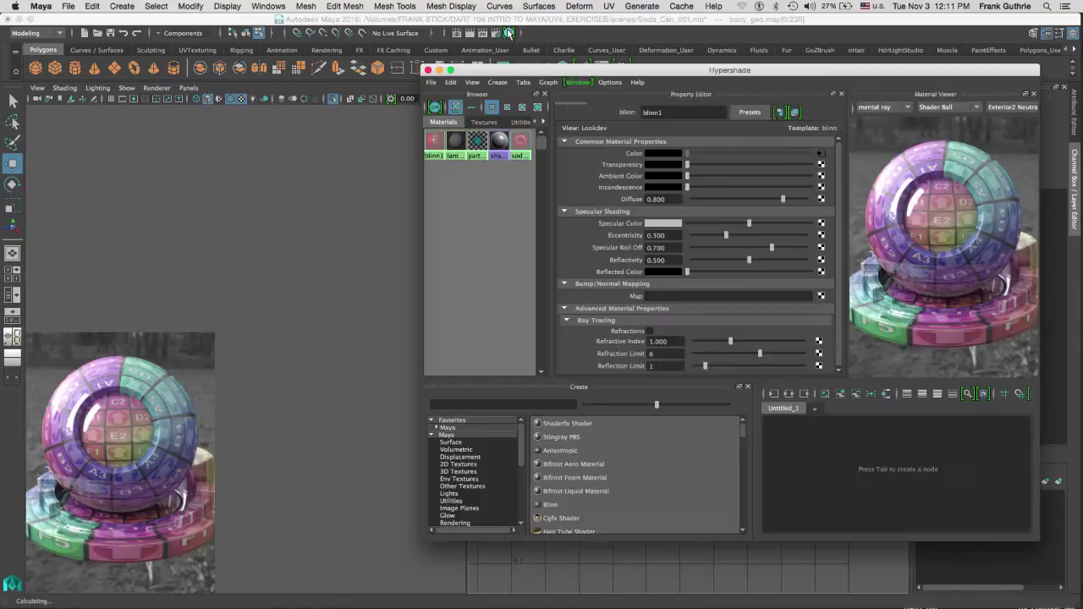
left_click(519, 142)
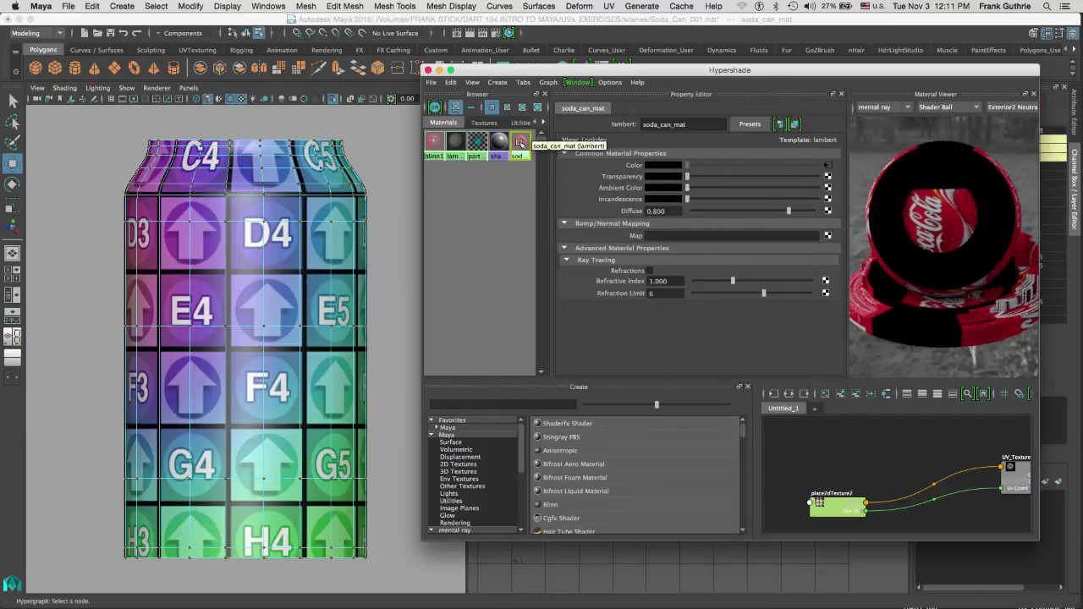
middle_click_drag(519, 142, 284, 261)
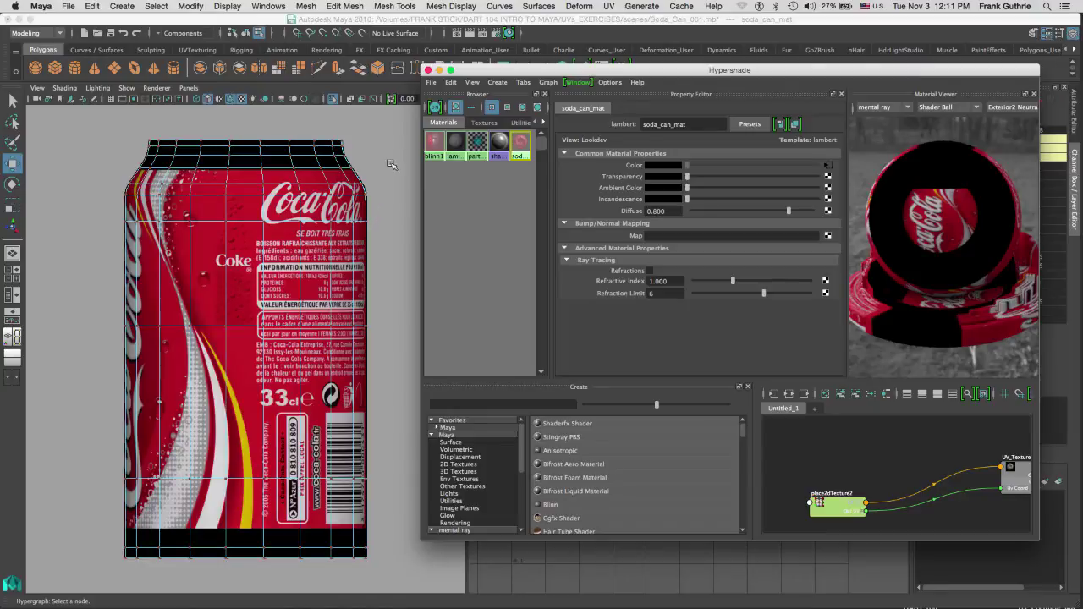
left_click(427, 70)
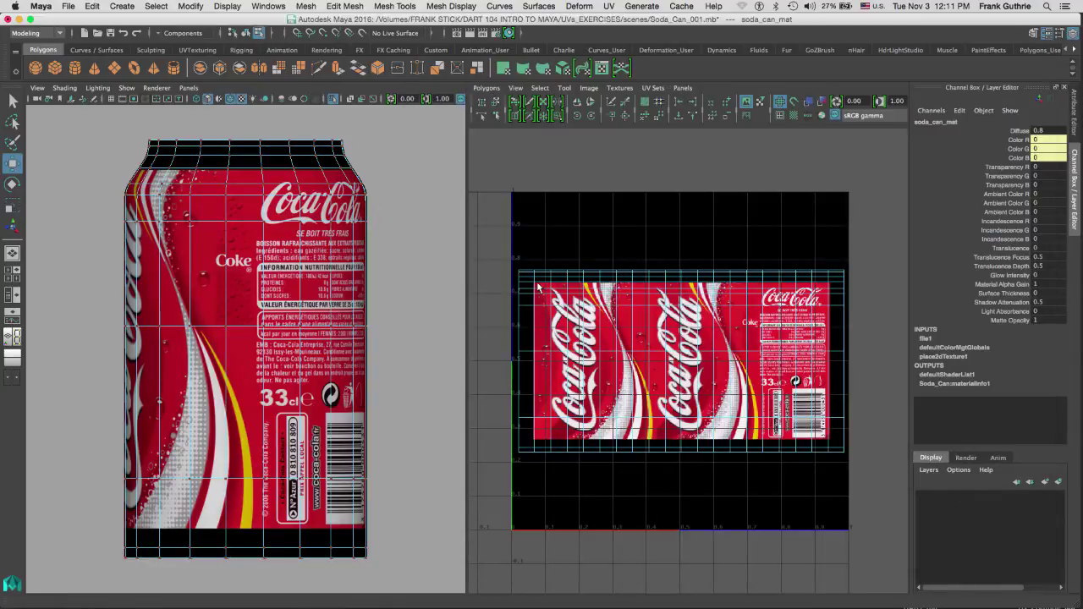
Step: Select the can's entire UV shell and scale it down to fit the Coca-Cola label image
right_click_drag(537, 288, 492, 262)
left_click_drag(492, 262, 863, 458)
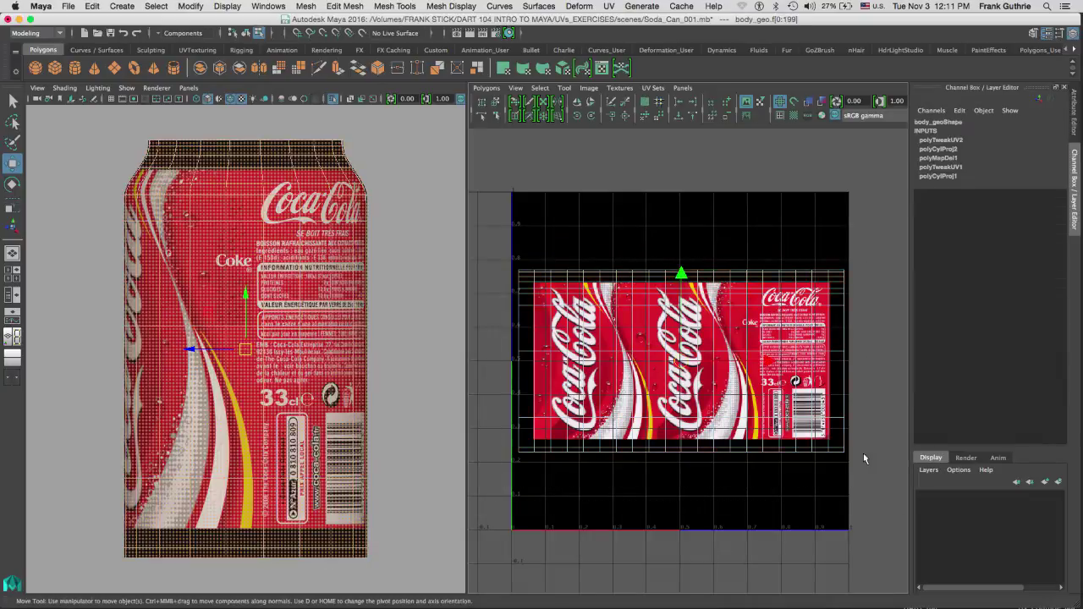
key("r")
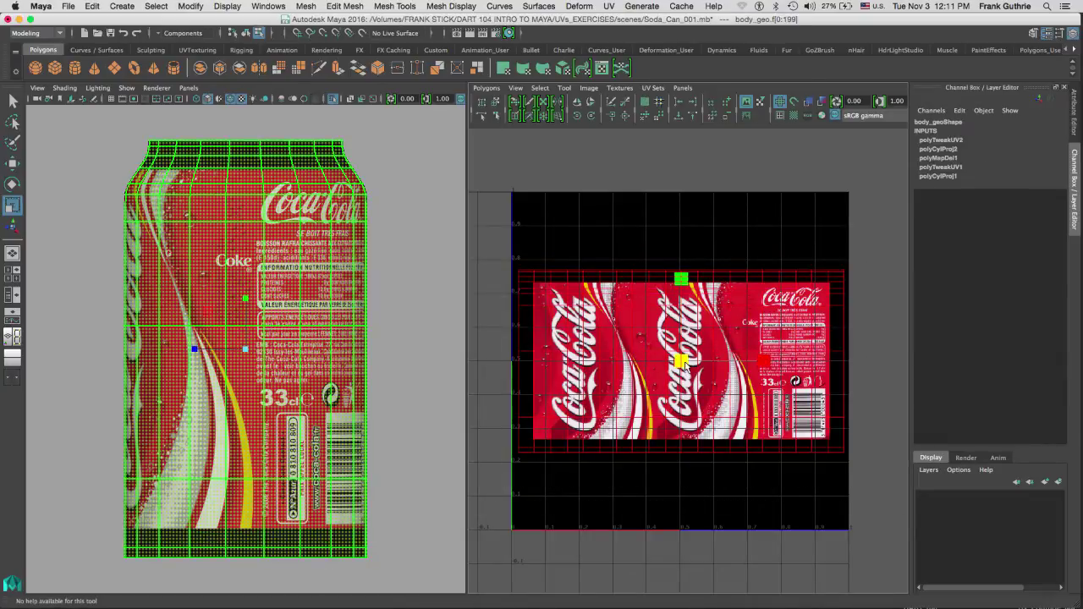
left_click_drag(684, 362, 679, 374)
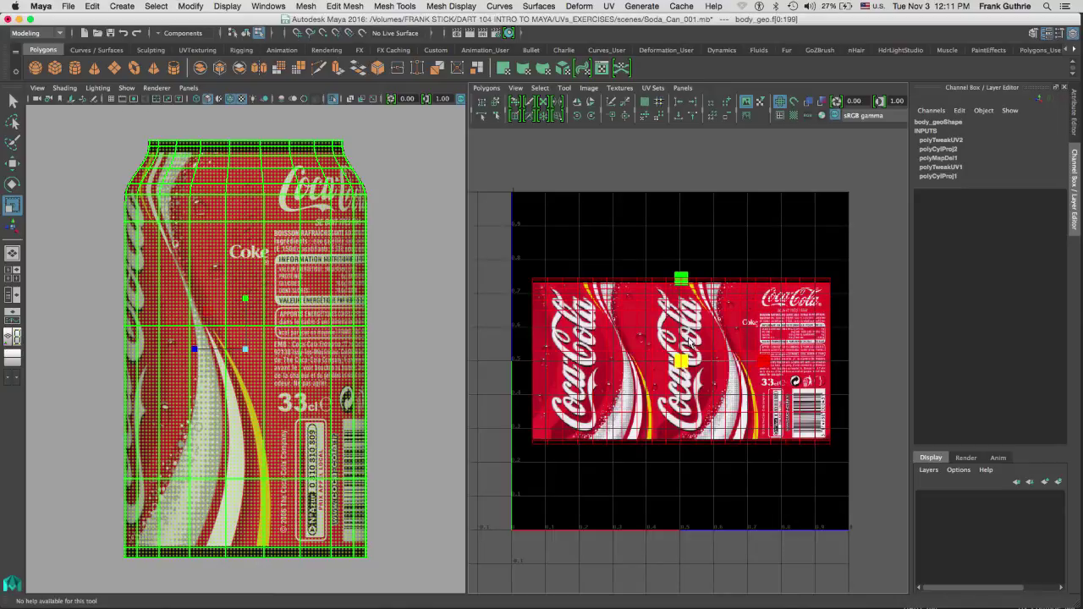
key("space")
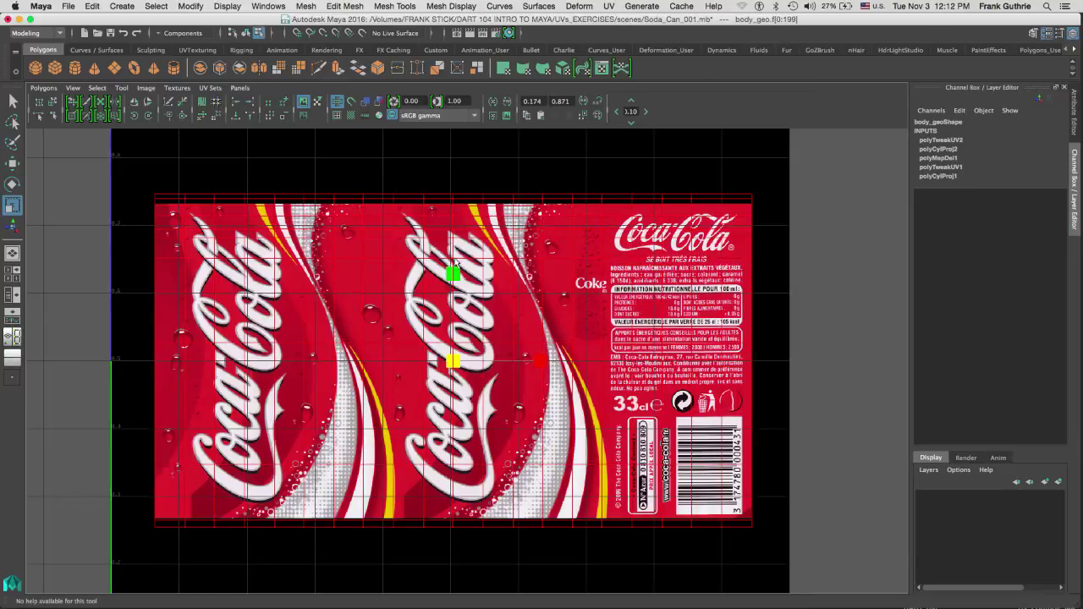
left_click(454, 275)
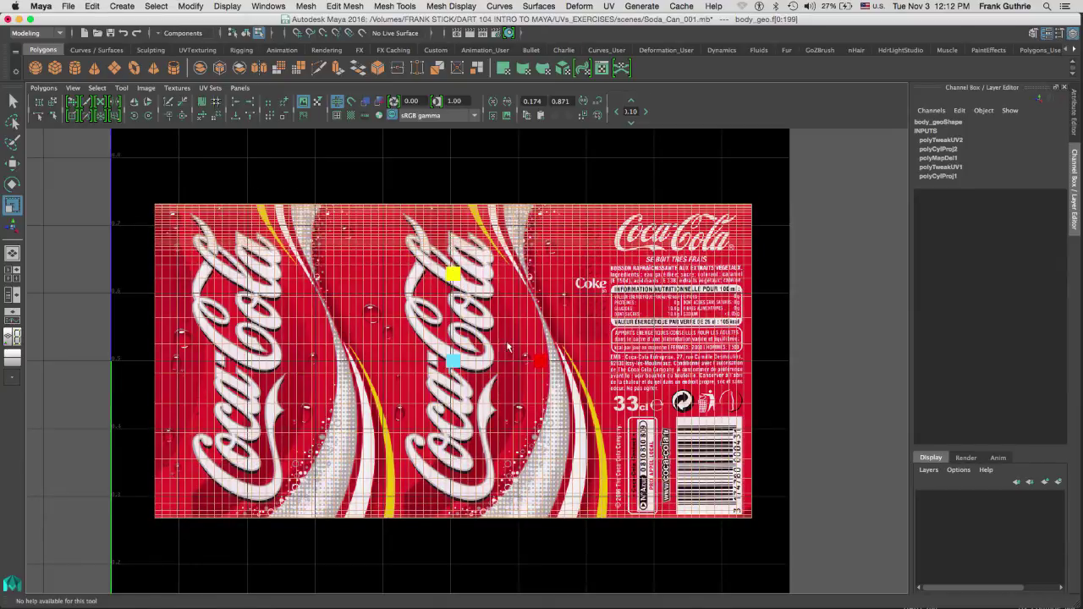
key("space")
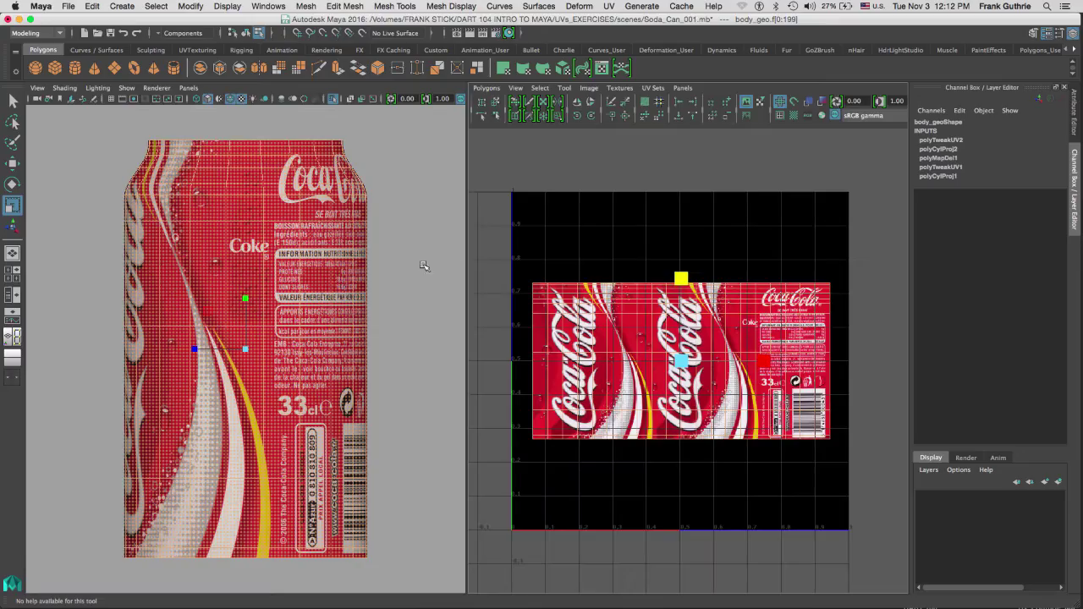
Step: Show the can in perspective view with Wireframe on Shaded turned off, and select the can
key("space")
left_click(317, 279)
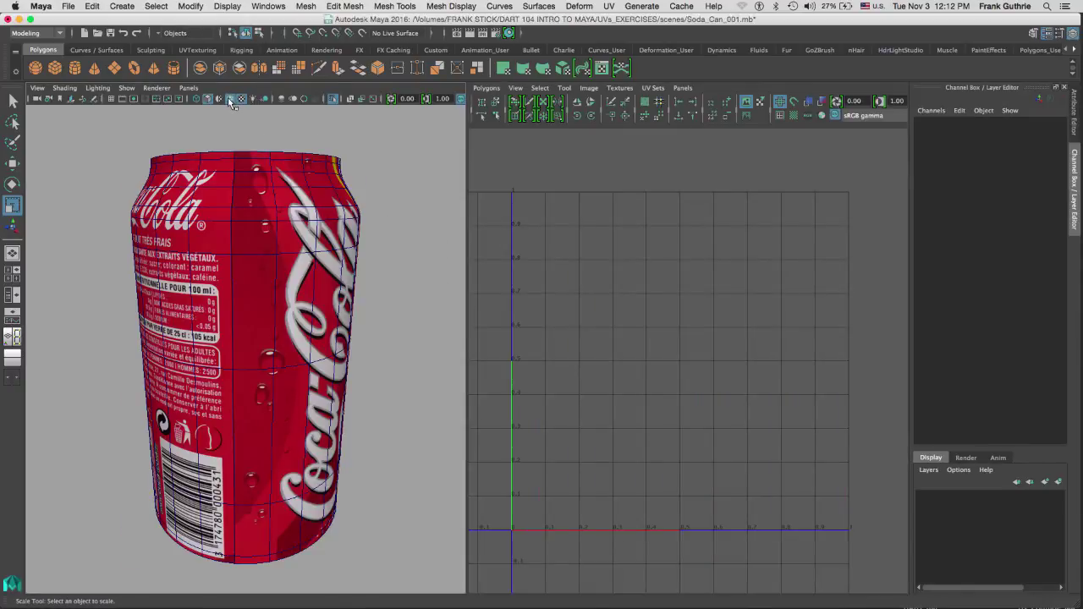
left_click(229, 98)
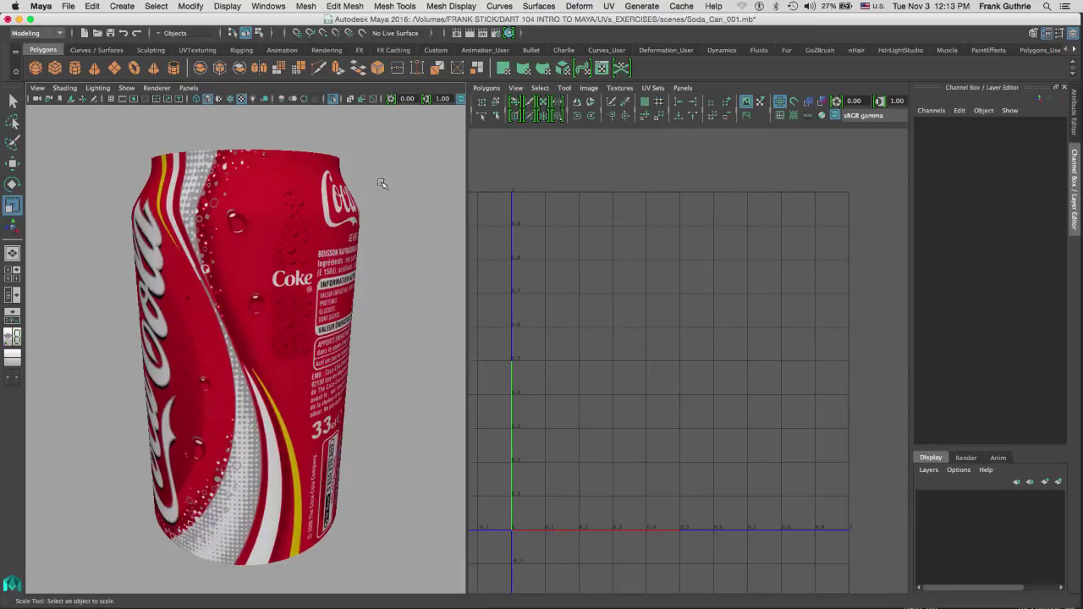
left_click(321, 230)
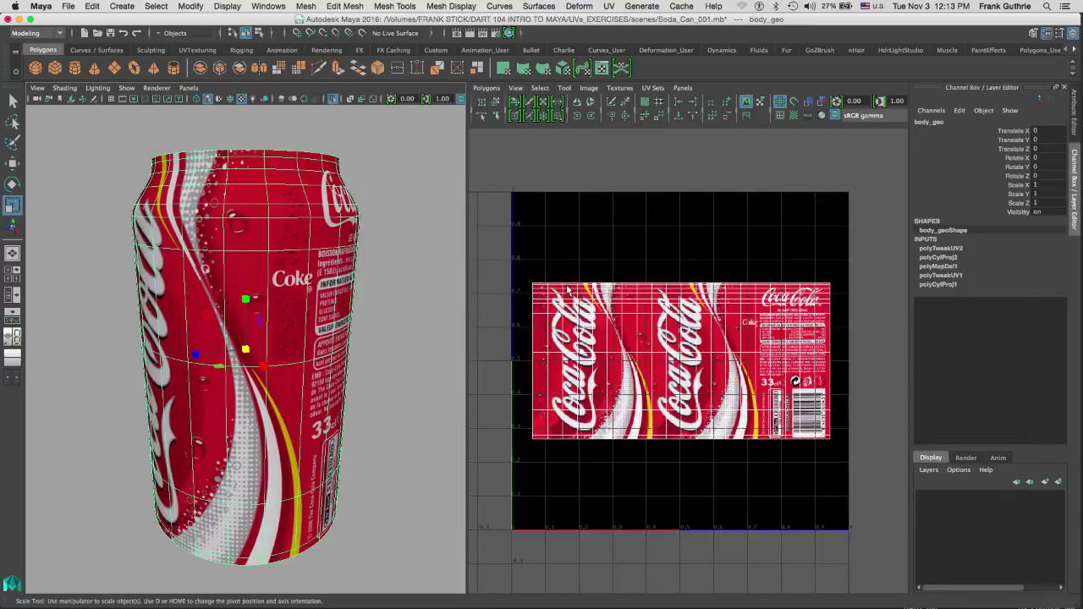